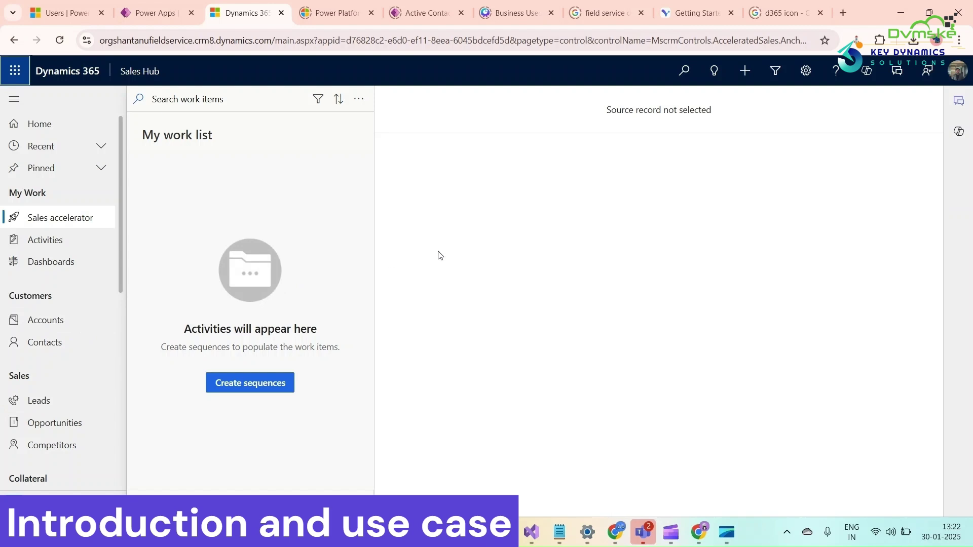
Open the existing lead from the open leads list and enter California as its State/Province.
{"action": "left_click", "coordinate": [56, 397]}
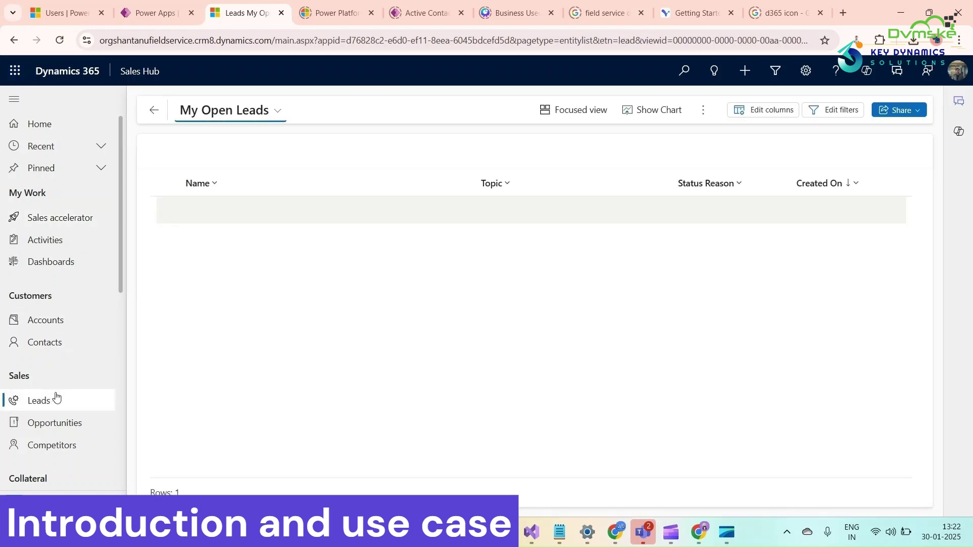
{"action": "left_click", "coordinate": [217, 218]}
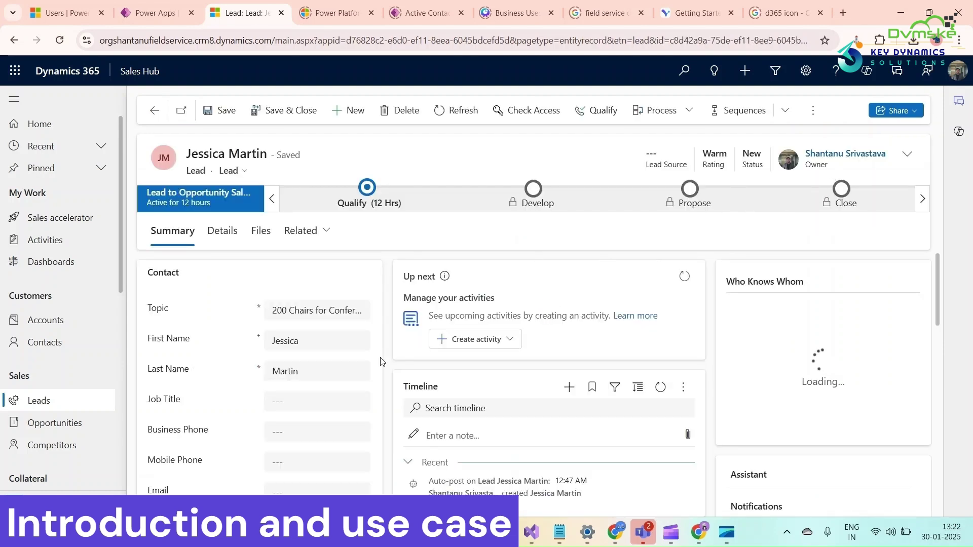
{"action": "scroll", "coordinate": [327, 374], "scroll_direction": "down", "scroll_amount": 5}
{"action": "scroll", "coordinate": [261, 375], "scroll_direction": "down", "scroll_amount": 3}
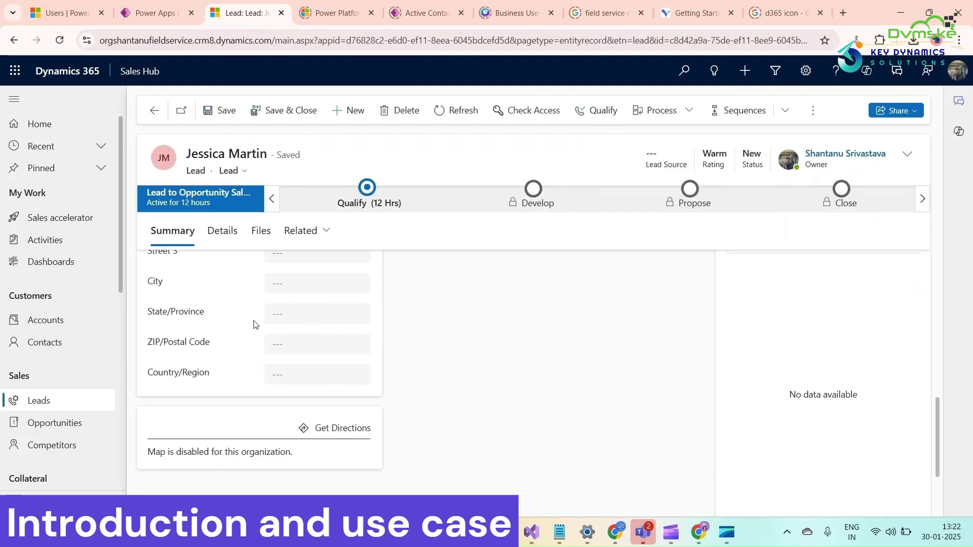
{"action": "left_click", "coordinate": [287, 317]}
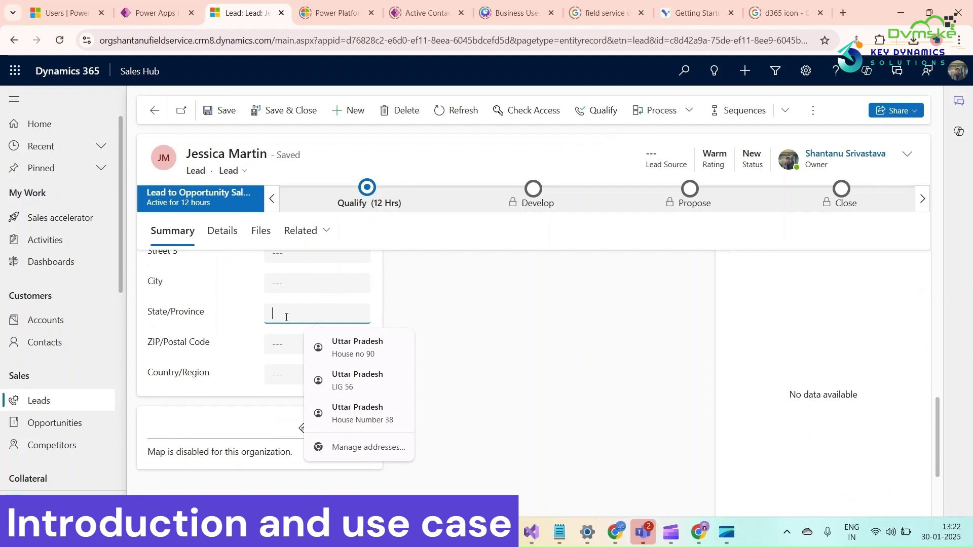
{"action": "type", "text": "California"}
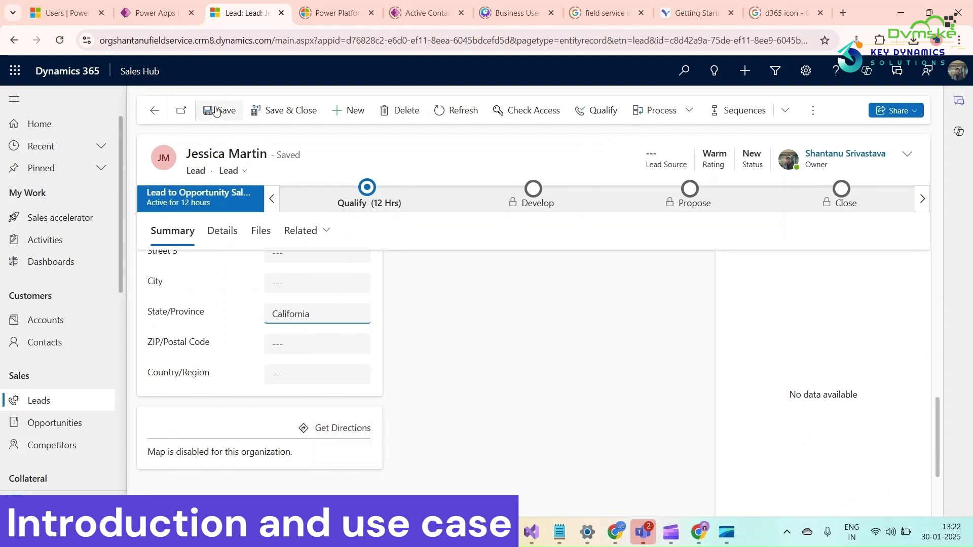
Save the lead and refresh it to see the reassigned Owner.
{"action": "left_click", "coordinate": [215, 111]}
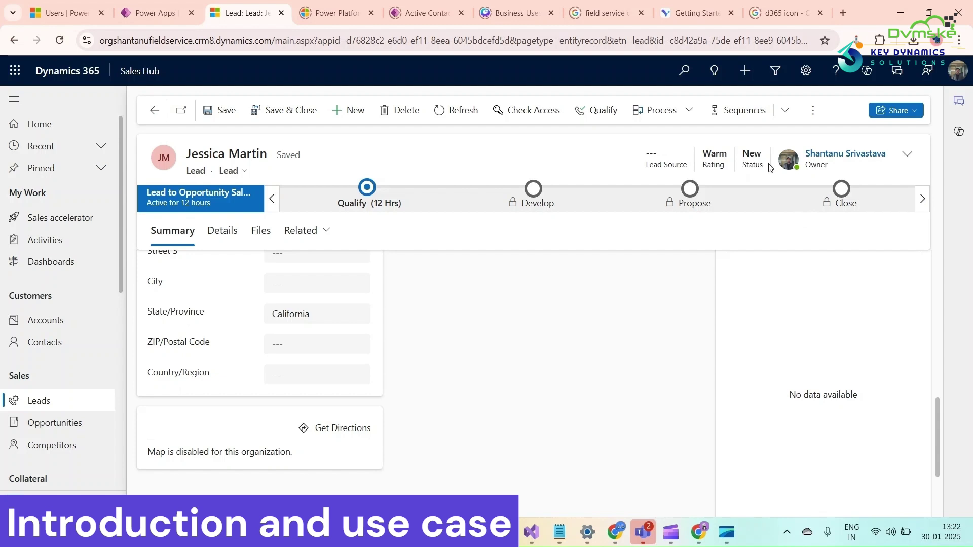
{"action": "left_click", "coordinate": [454, 116]}
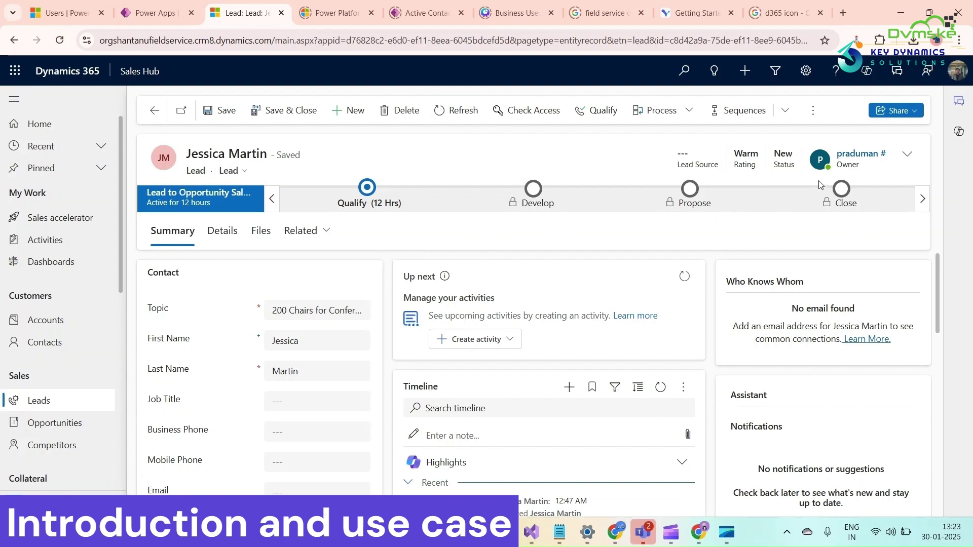
{"action": "scroll", "coordinate": [334, 315], "scroll_direction": "down", "scroll_amount": 3}
{"action": "scroll", "coordinate": [334, 315], "scroll_direction": "up", "scroll_amount": 3}
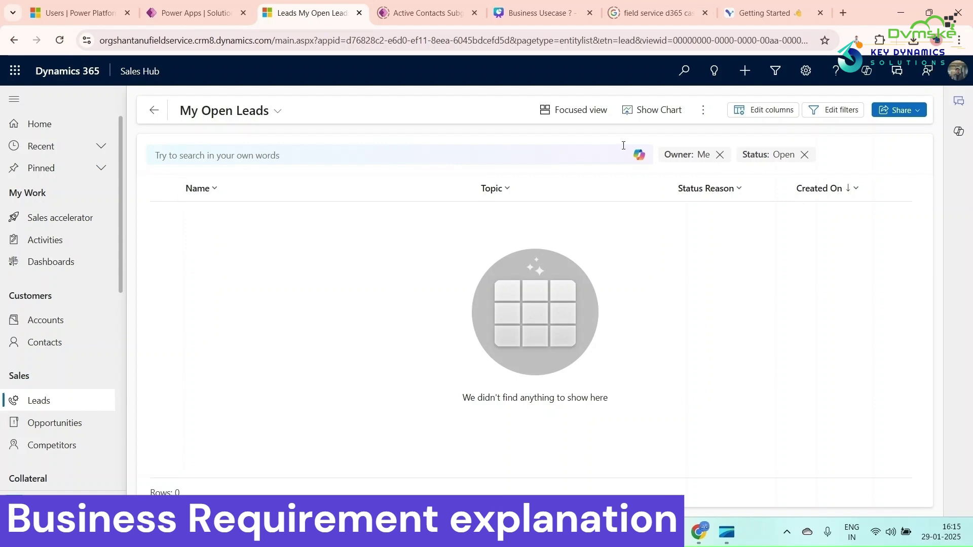
Start a new lead with topic '50 Samsung Galaxy mobile phones' and the contact's first and last name.
{"action": "left_click", "coordinate": [703, 110]}
{"action": "left_click", "coordinate": [707, 136]}
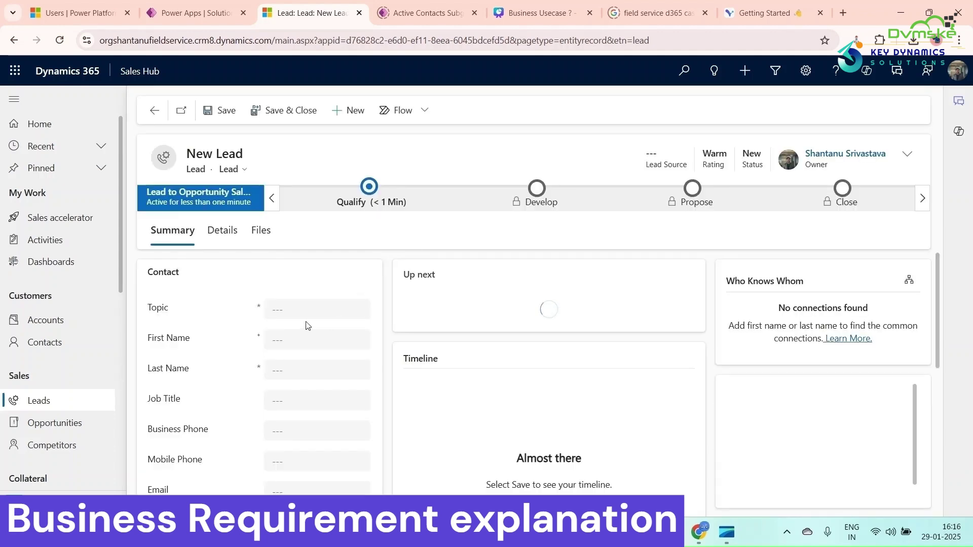
{"action": "left_click", "coordinate": [306, 311]}
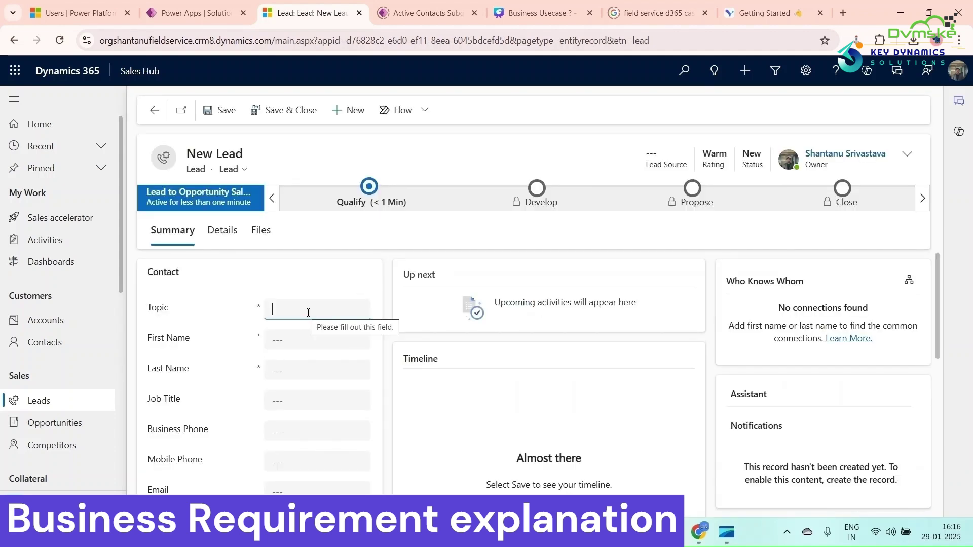
{"action": "type", "text": "50 Sa"}
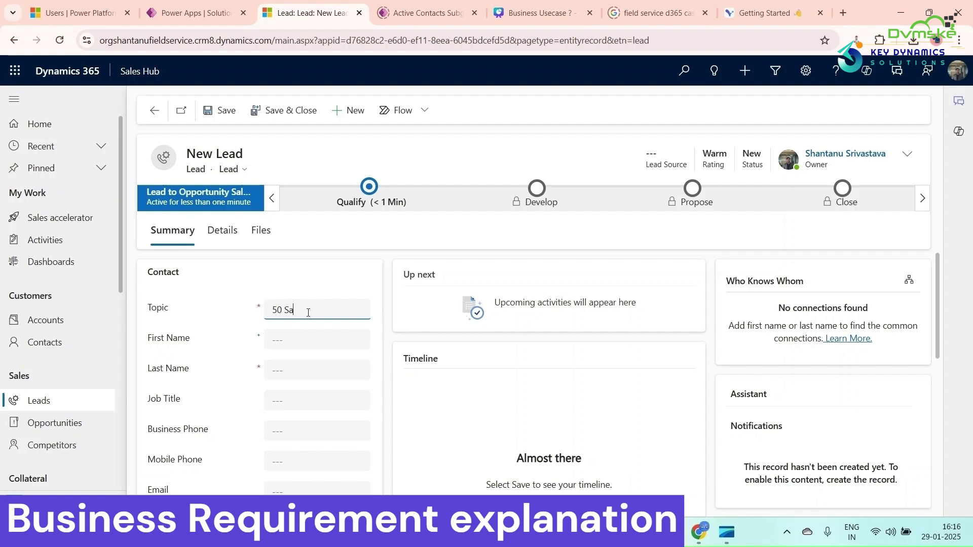
{"action": "type", "text": "msung Galaxy"}
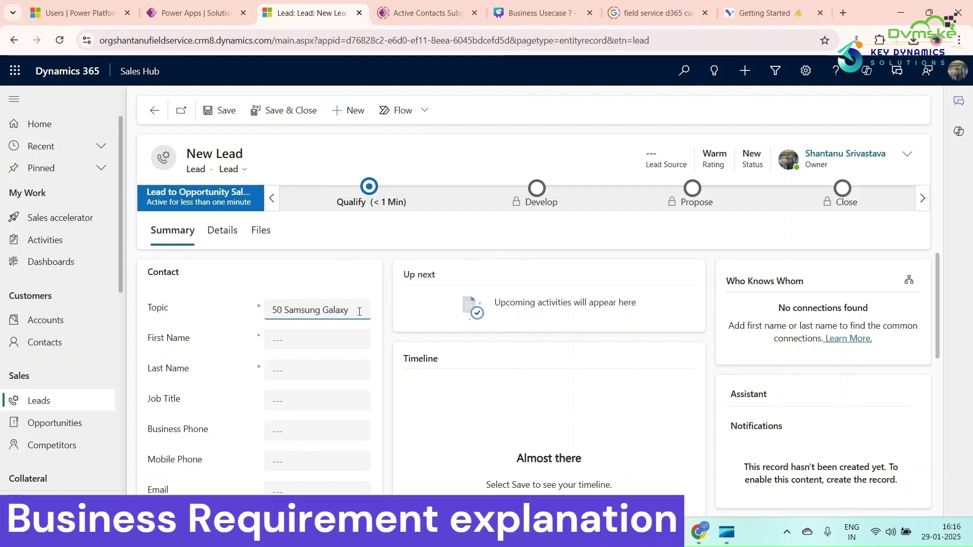
{"action": "type", "text": " mobile phones"}
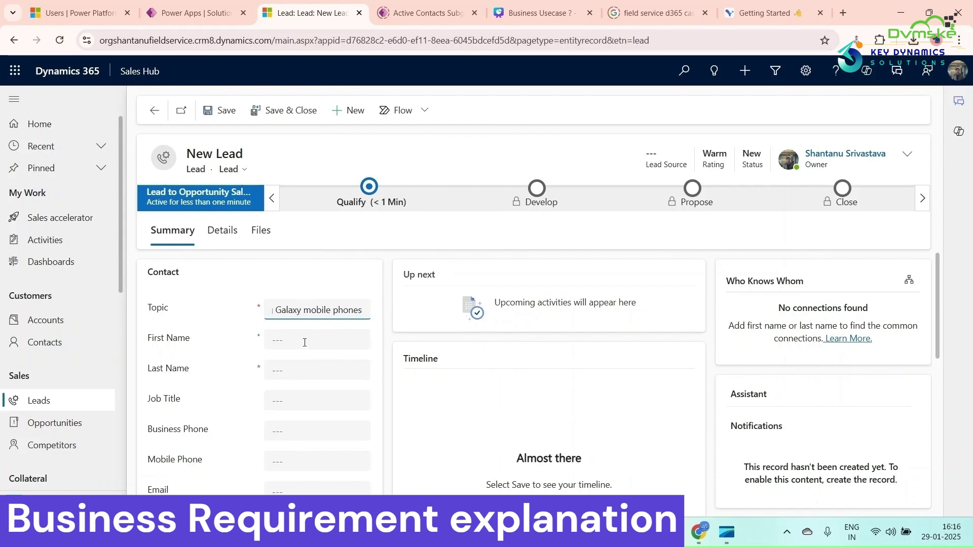
{"action": "left_click", "coordinate": [305, 342]}
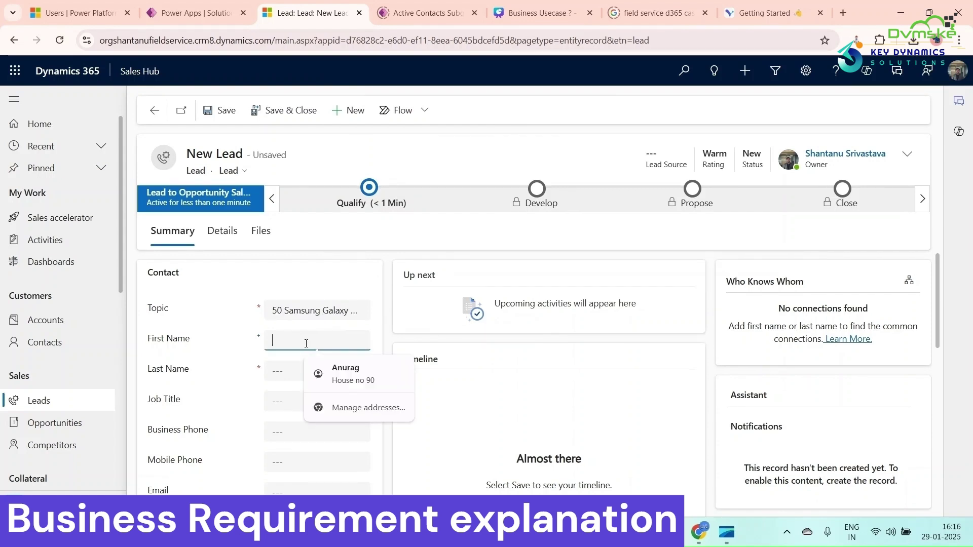
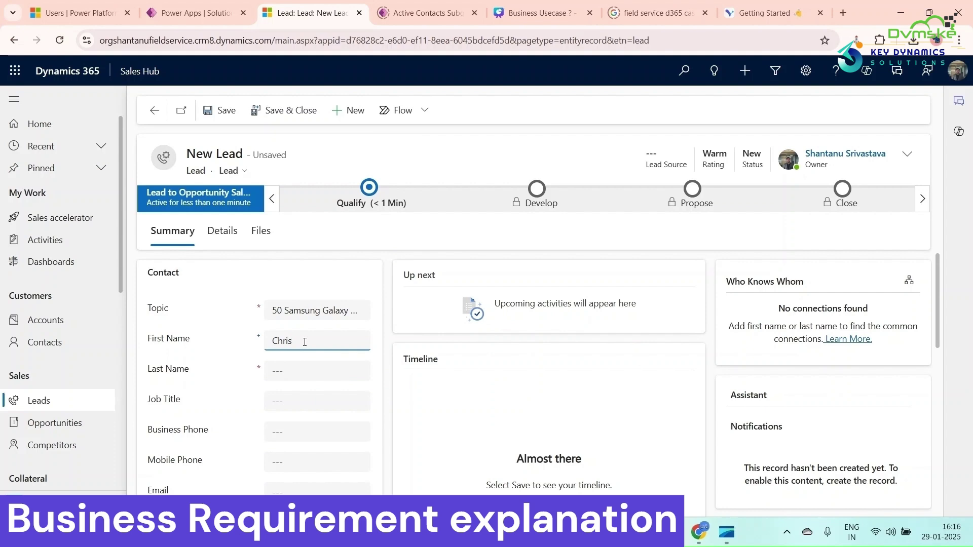
{"action": "left_click", "coordinate": [298, 376]}
Enter the business phone, company Bluesteek, and City and State/Province New York.
{"action": "scroll", "coordinate": [298, 376], "scroll_direction": "down", "scroll_amount": 1}
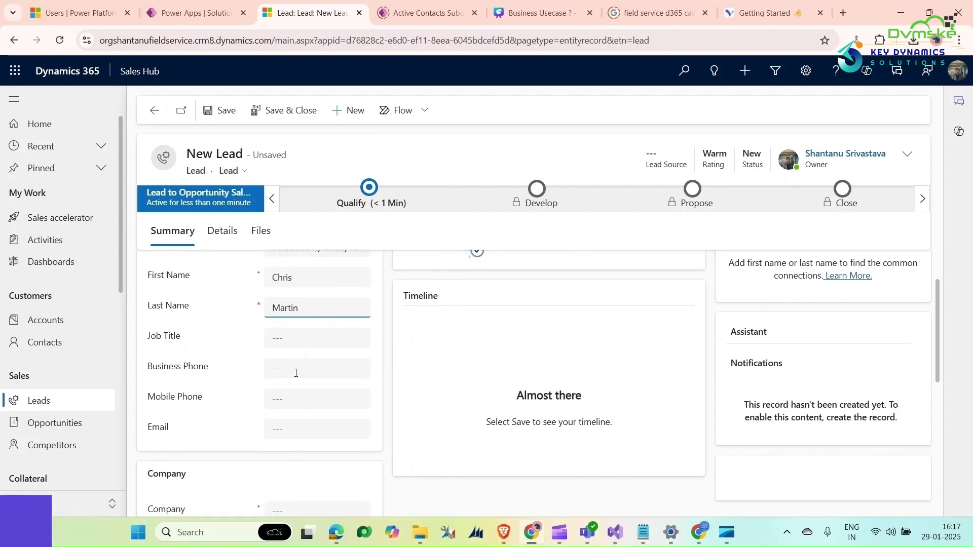
{"action": "left_click", "coordinate": [292, 374]}
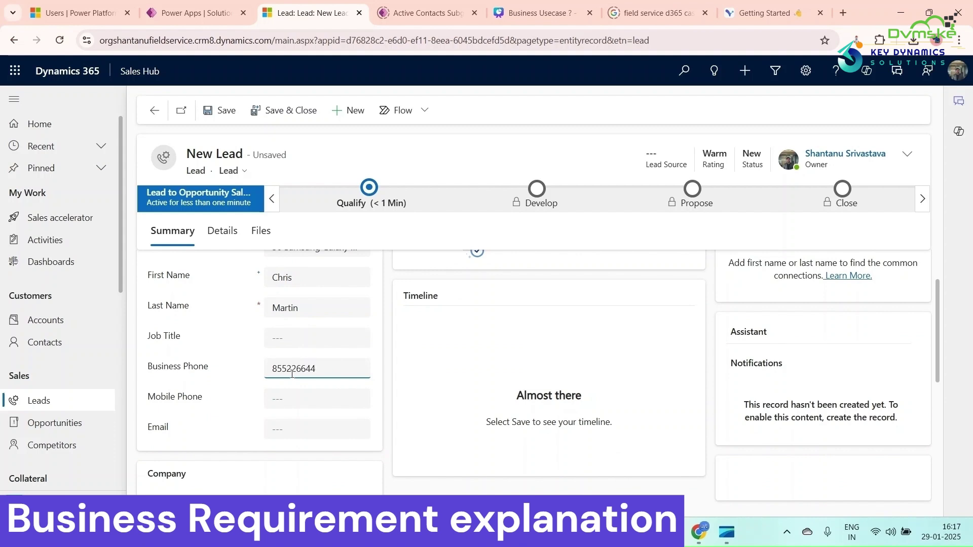
{"action": "scroll", "coordinate": [294, 375], "scroll_direction": "down", "scroll_amount": 3}
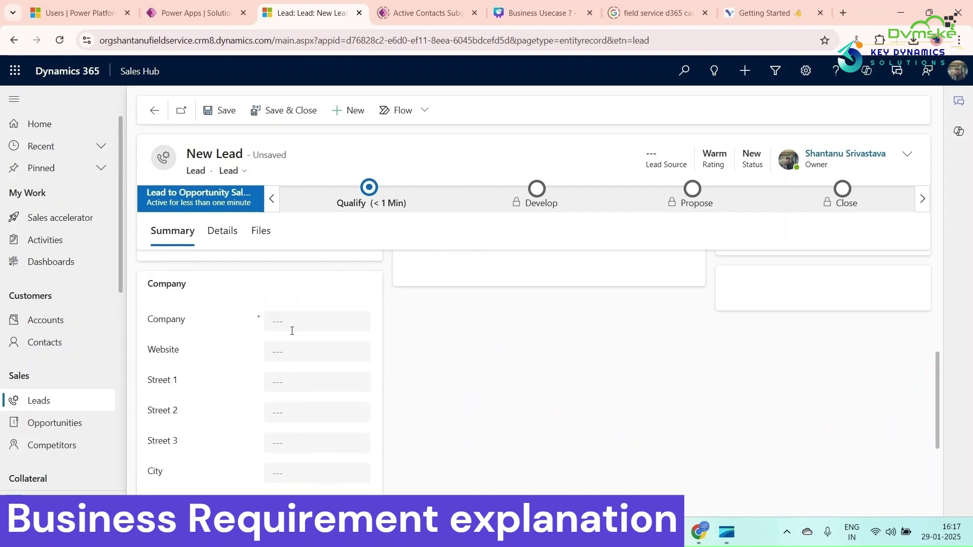
{"action": "left_click", "coordinate": [291, 327]}
{"action": "type", "text": "Bluesteek"}
{"action": "scroll", "coordinate": [298, 446], "scroll_direction": "down", "scroll_amount": 1}
{"action": "left_click", "coordinate": [284, 408]}
{"action": "type", "text": "New York"}
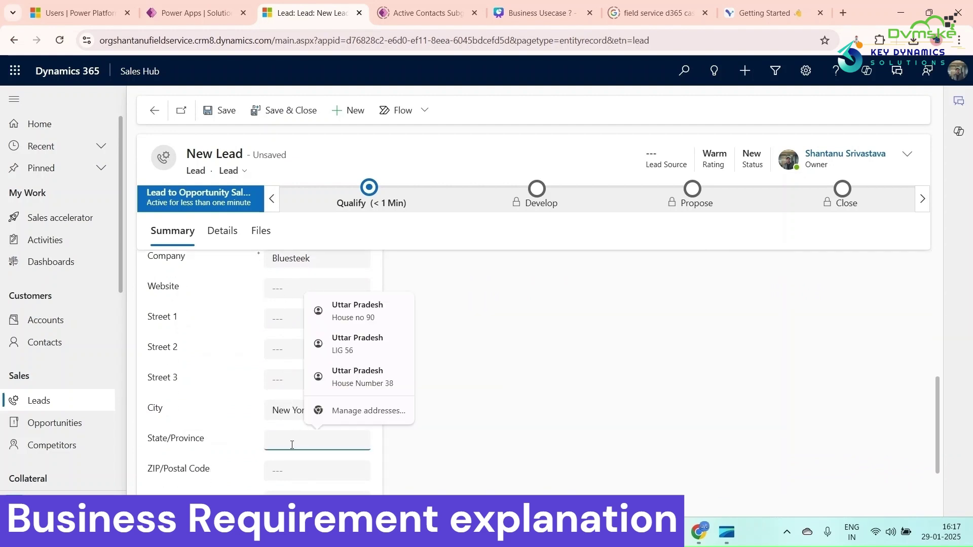
{"action": "left_click", "coordinate": [292, 442]}
{"action": "type", "text": "New Yor"}
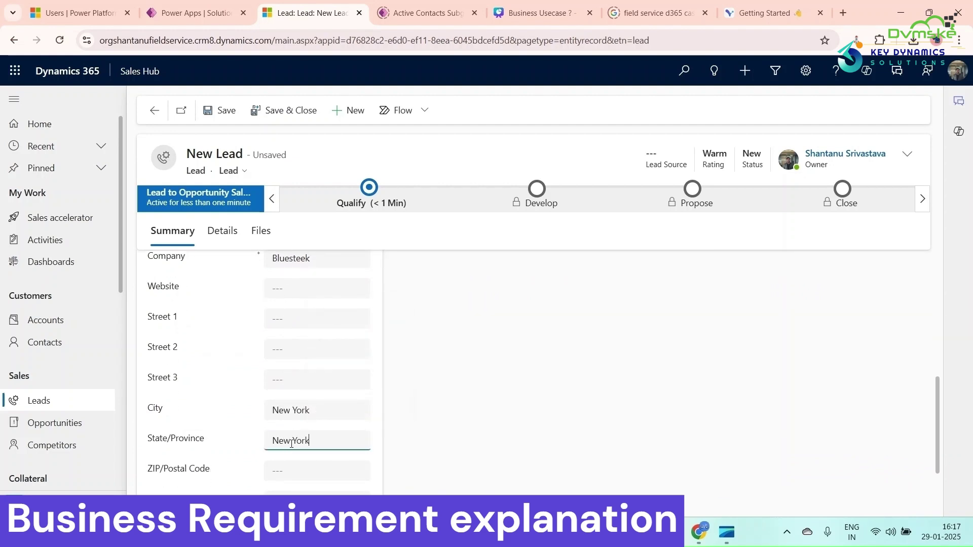
{"action": "type", "text": "k"}
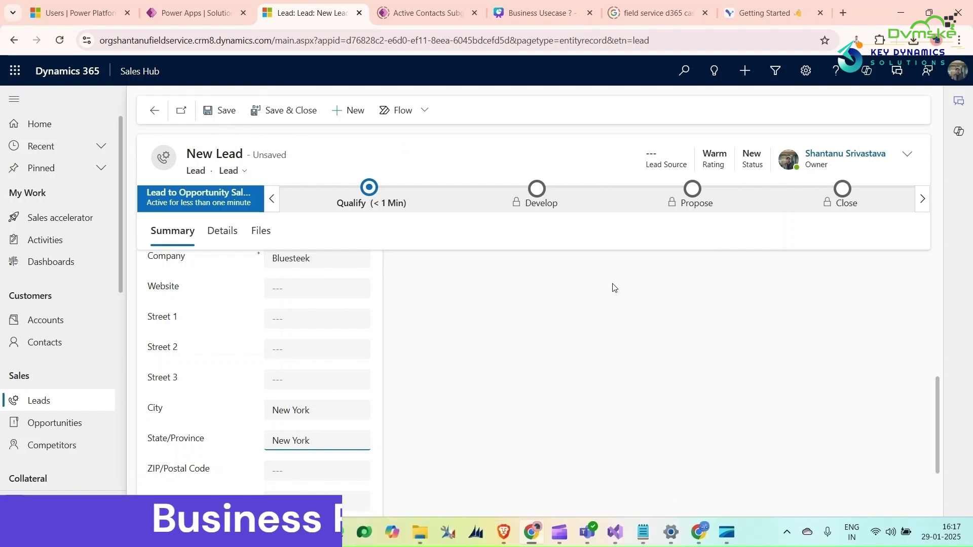
Save the new Bluesteek lead and return to the YT purpose solution in Power Apps.
{"action": "left_click", "coordinate": [589, 303]}
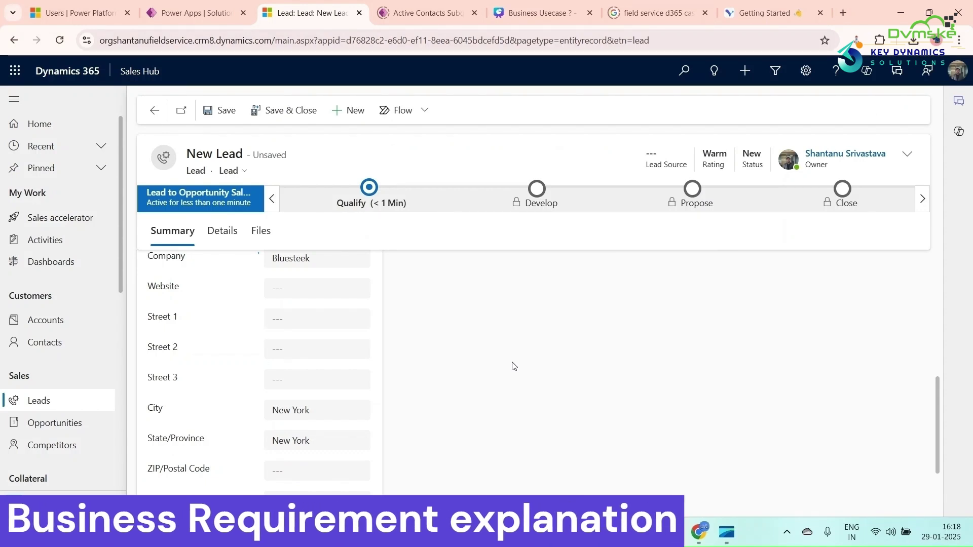
{"action": "left_click", "coordinate": [229, 120]}
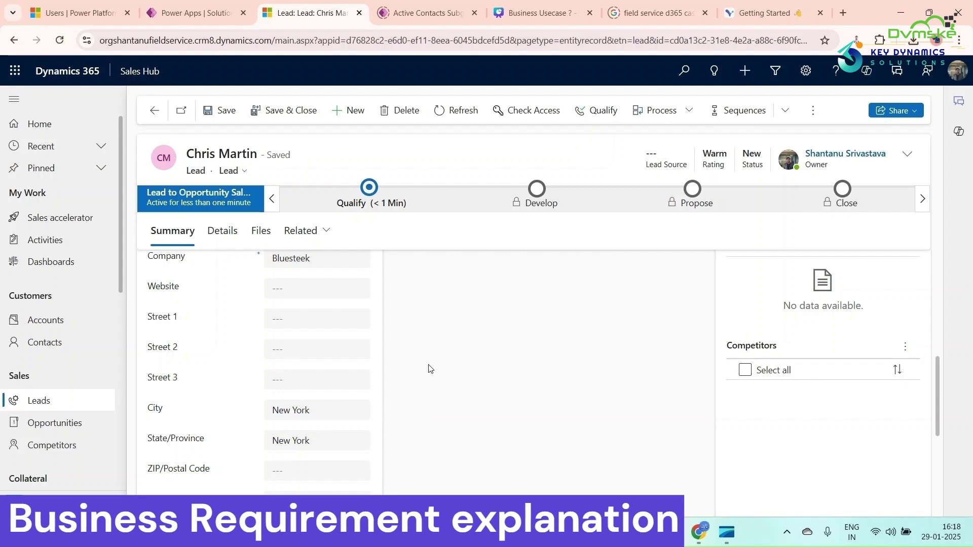
{"action": "left_click", "coordinate": [200, 14]}
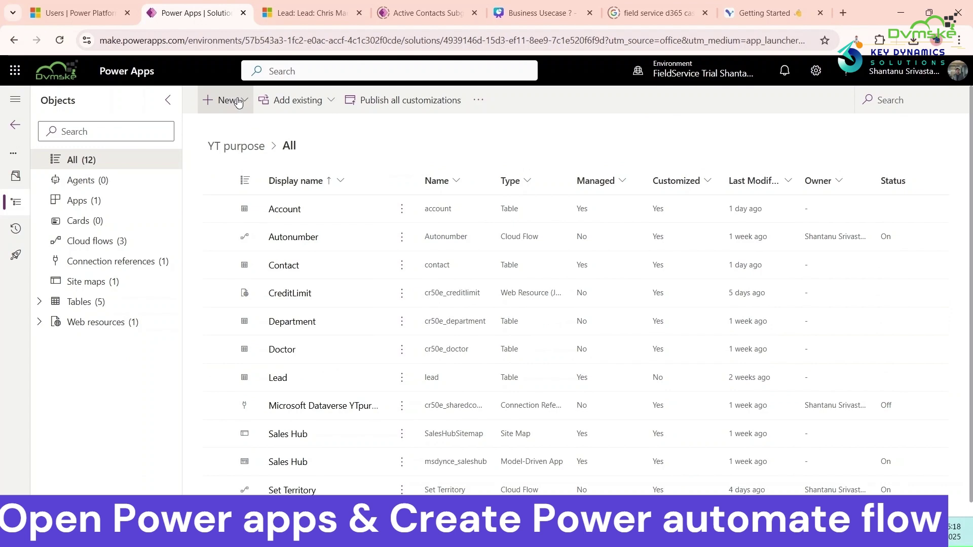
Start a new automated cloud flow named 'Lead assigning flow'.
{"action": "left_click", "coordinate": [236, 100]}
{"action": "mouse_move", "coordinate": [243, 172]}
{"action": "mouse_move", "coordinate": [348, 182]}
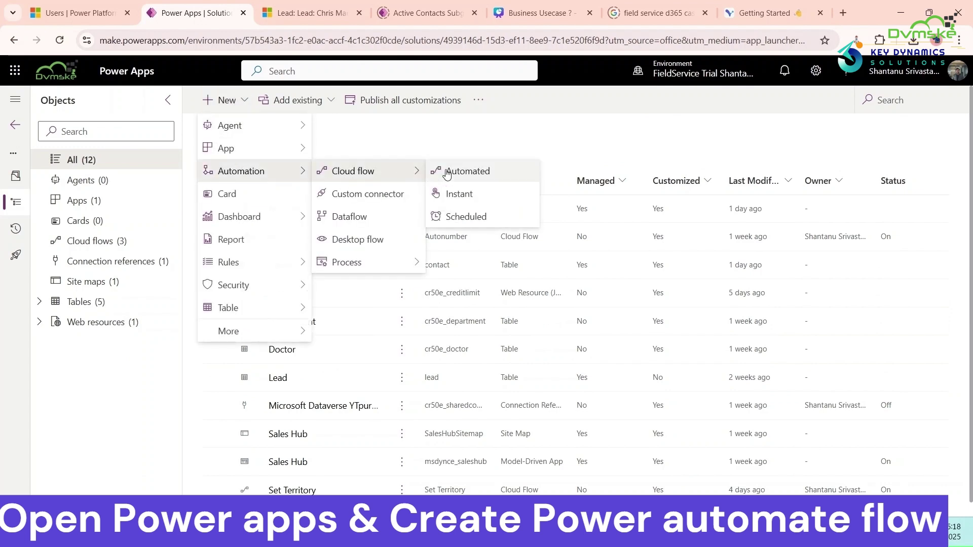
{"action": "left_click", "coordinate": [446, 171]}
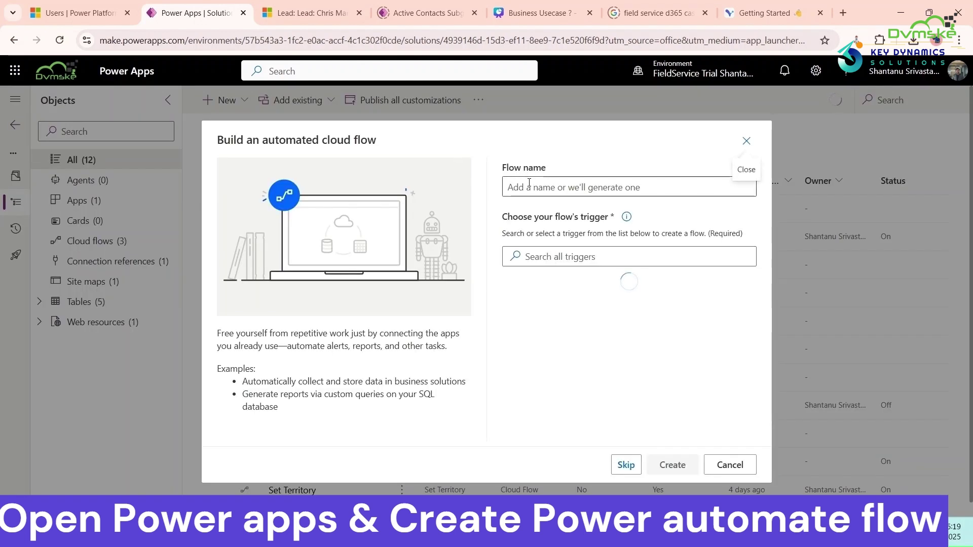
{"action": "left_click", "coordinate": [531, 186]}
{"action": "type", "text": "Le"}
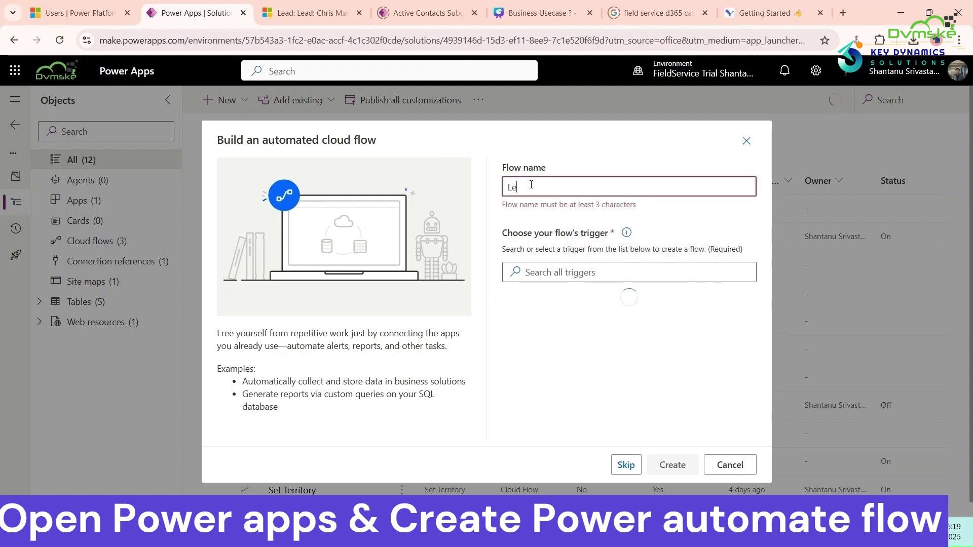
{"action": "type", "text": "ad assignin"}
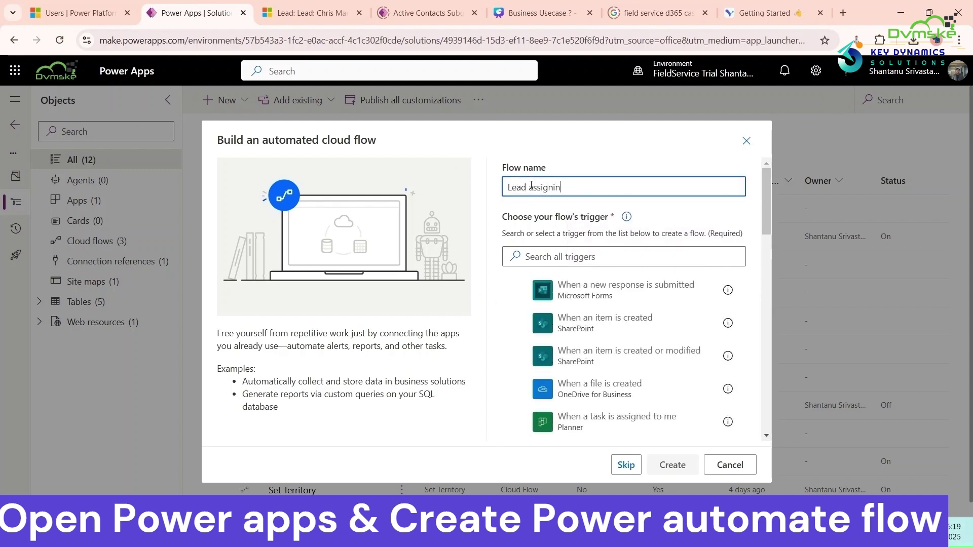
{"action": "key", "text": "BackSpace"}
{"action": "key", "text": "BackSpace"}
{"action": "key", "text": "BackSpace"}
{"action": "key", "text": "BackSpace"}
{"action": "type", "text": "nging flow"}
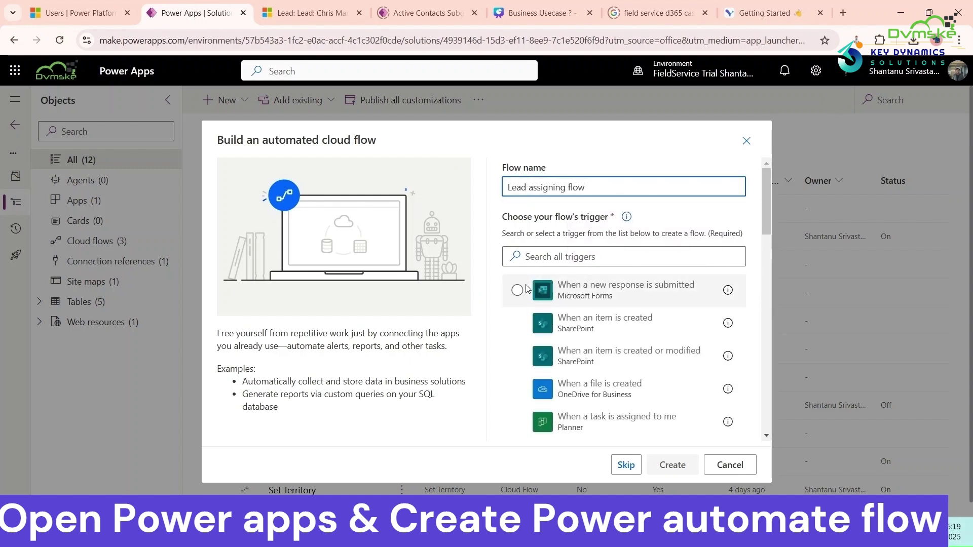
Choose the Dataverse trigger 'When a row is added, modified or deleted' and create the flow.
{"action": "left_click", "coordinate": [598, 256]}
{"action": "left_click", "coordinate": [605, 287]}
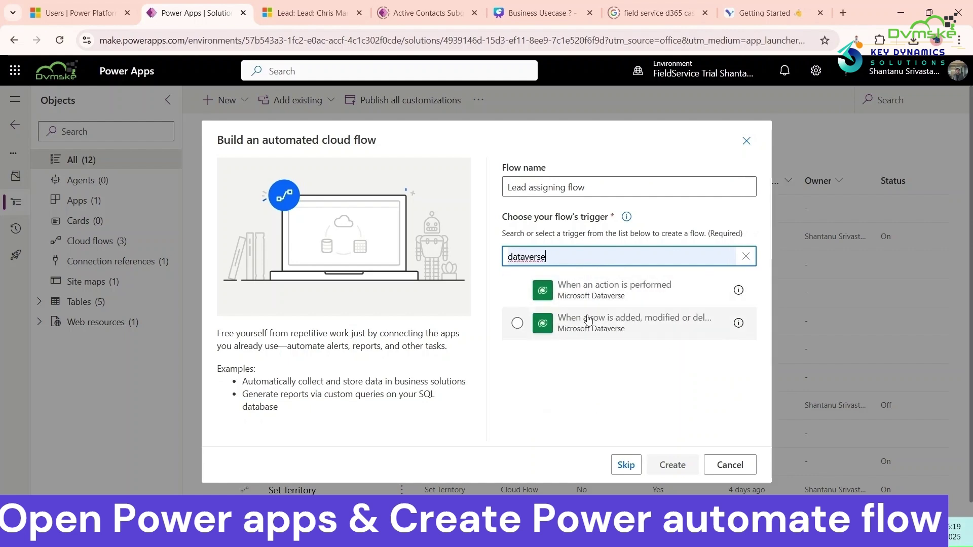
{"action": "left_click", "coordinate": [588, 321]}
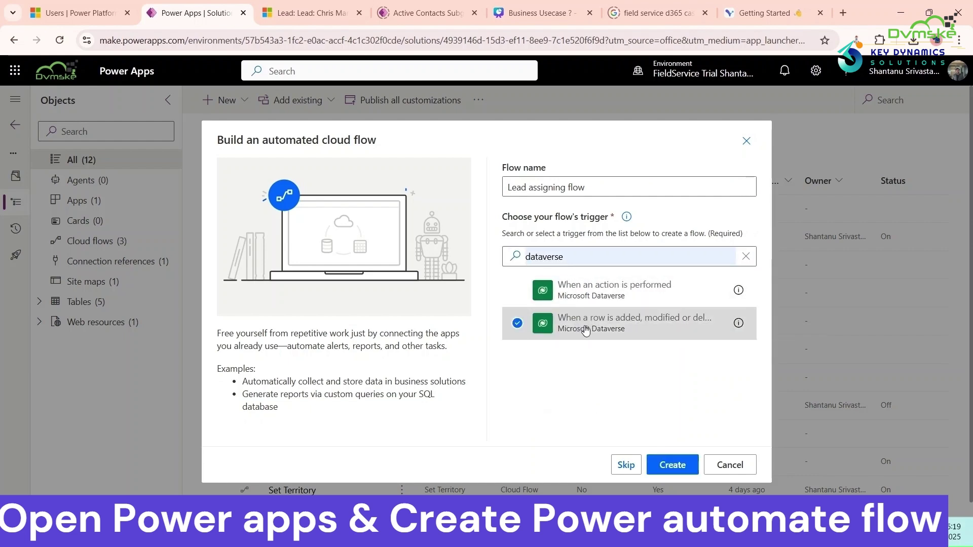
{"action": "left_click", "coordinate": [679, 472]}
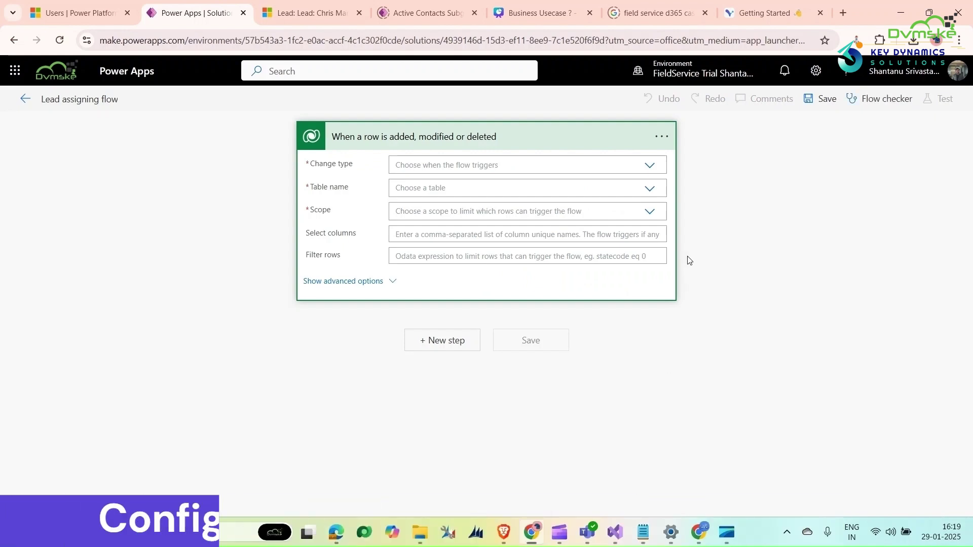
Set the trigger to Added or Modified on the Leads table with Organization scope.
{"action": "left_click", "coordinate": [647, 169]}
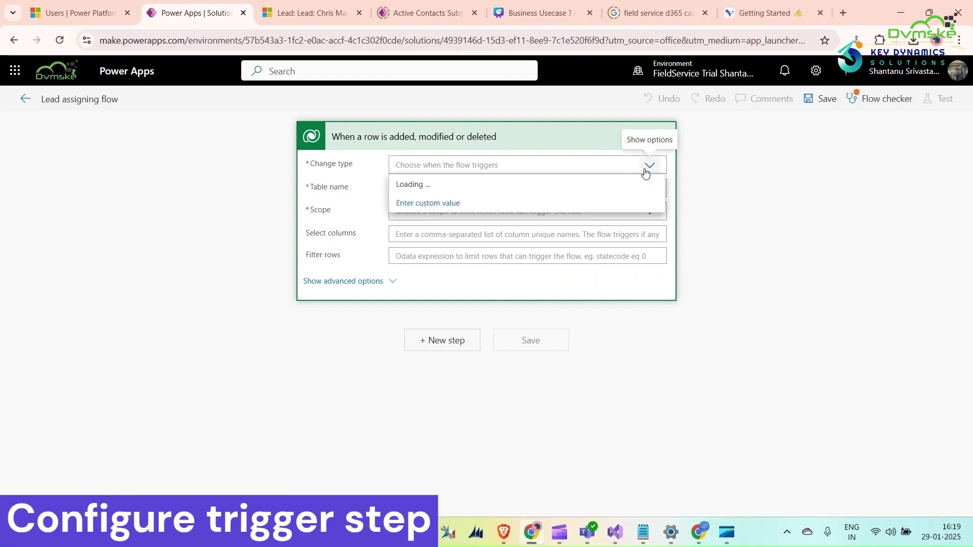
{"action": "left_click", "coordinate": [633, 221]}
{"action": "left_click", "coordinate": [613, 193]}
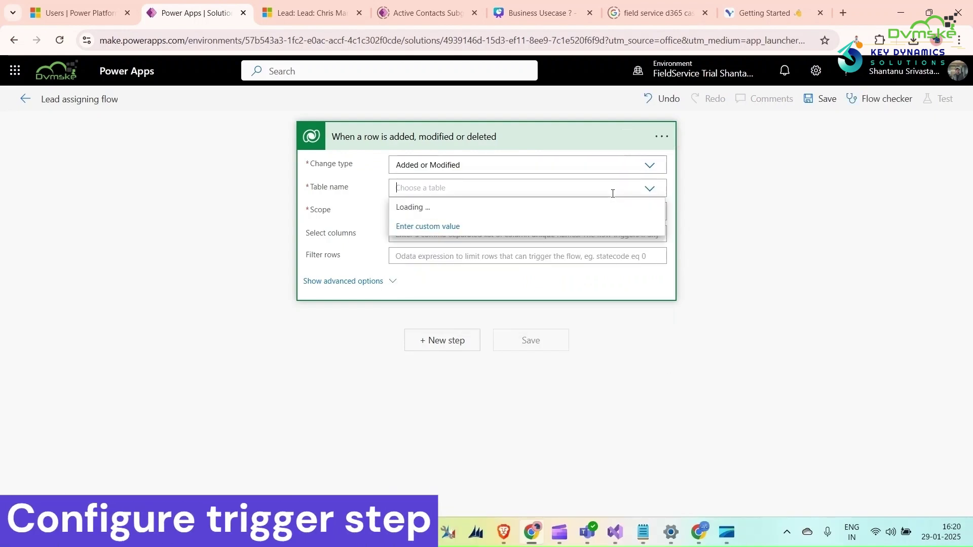
{"action": "type", "text": "leads"}
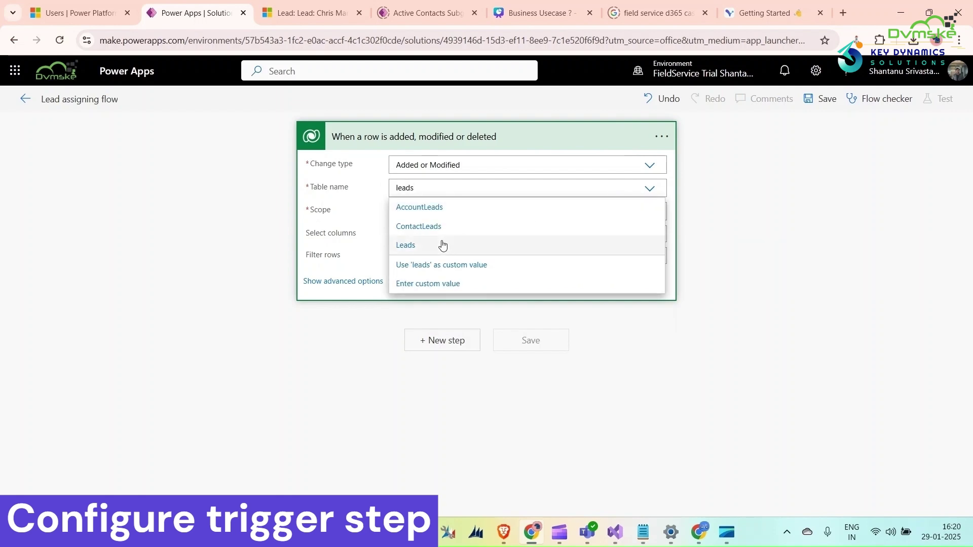
{"action": "left_click", "coordinate": [441, 243]}
{"action": "left_click", "coordinate": [649, 212]}
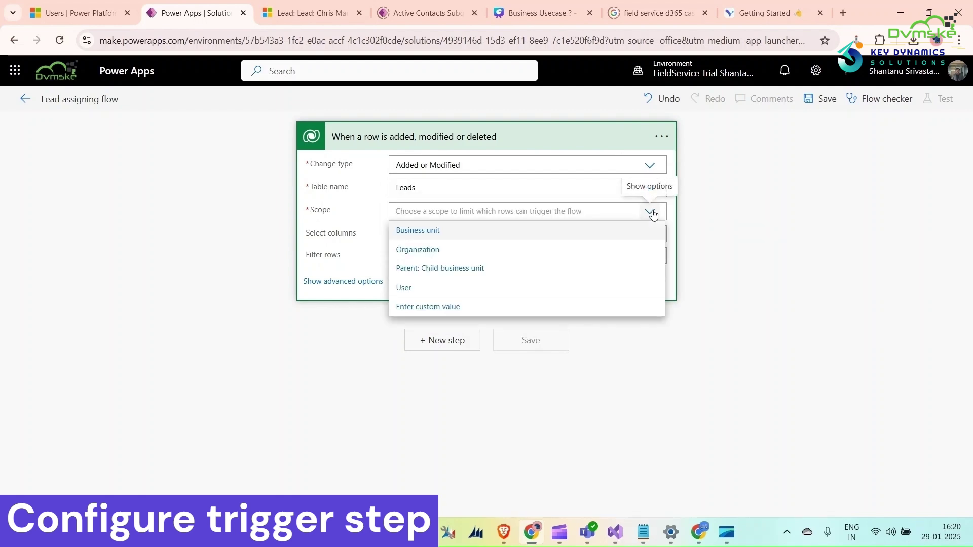
{"action": "left_click", "coordinate": [463, 254]}
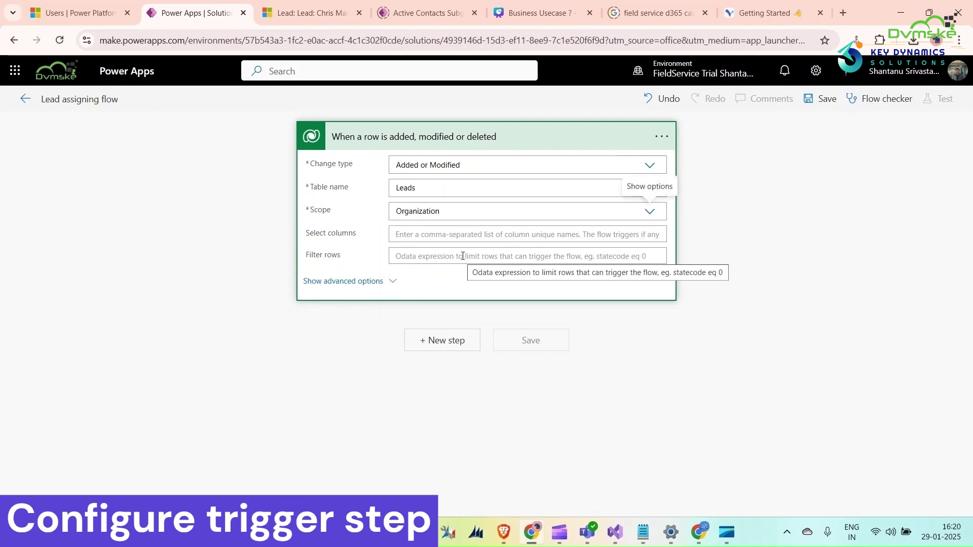
{"action": "left_click", "coordinate": [447, 236]}
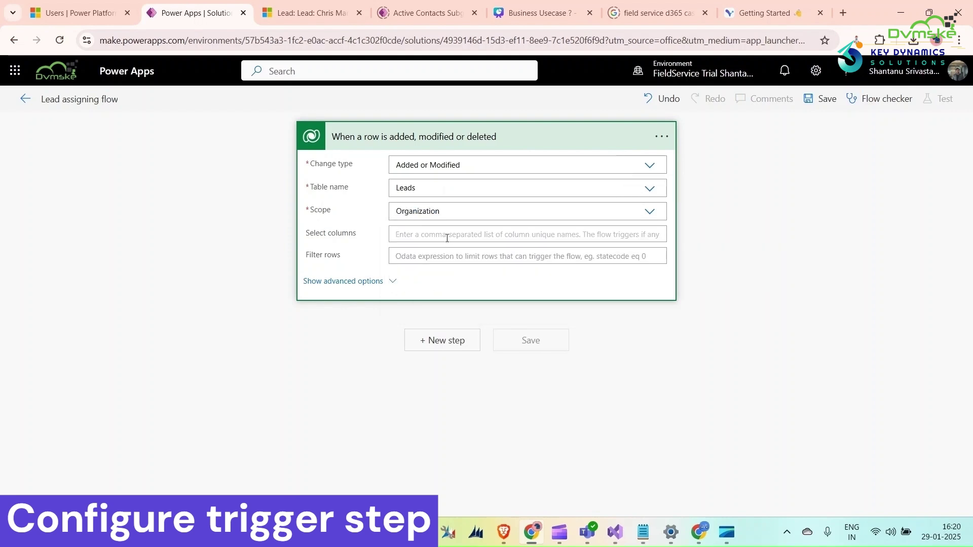
Copy the logical name address1_stateorprovince from the lead form's Logical Names view.
{"action": "left_click", "coordinate": [310, 12]}
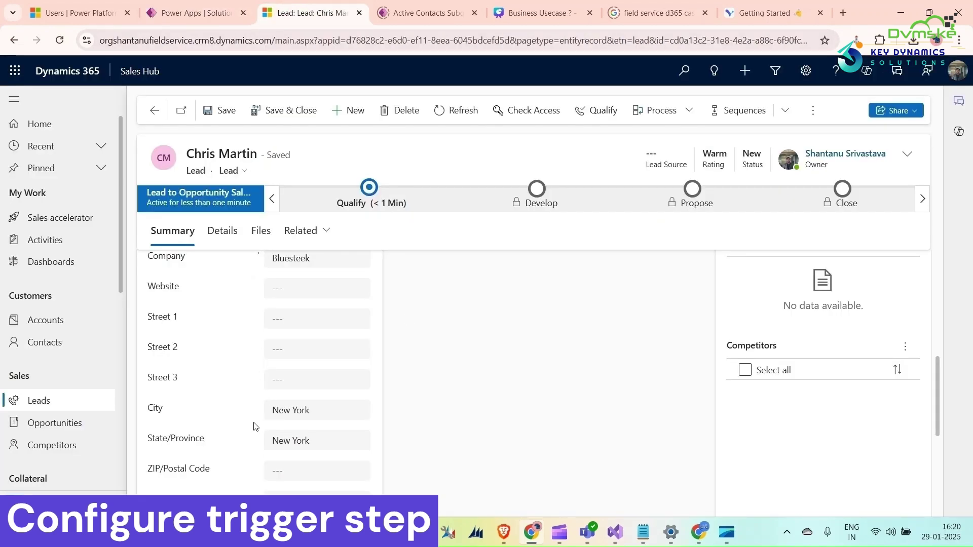
{"action": "left_click", "coordinate": [857, 40]}
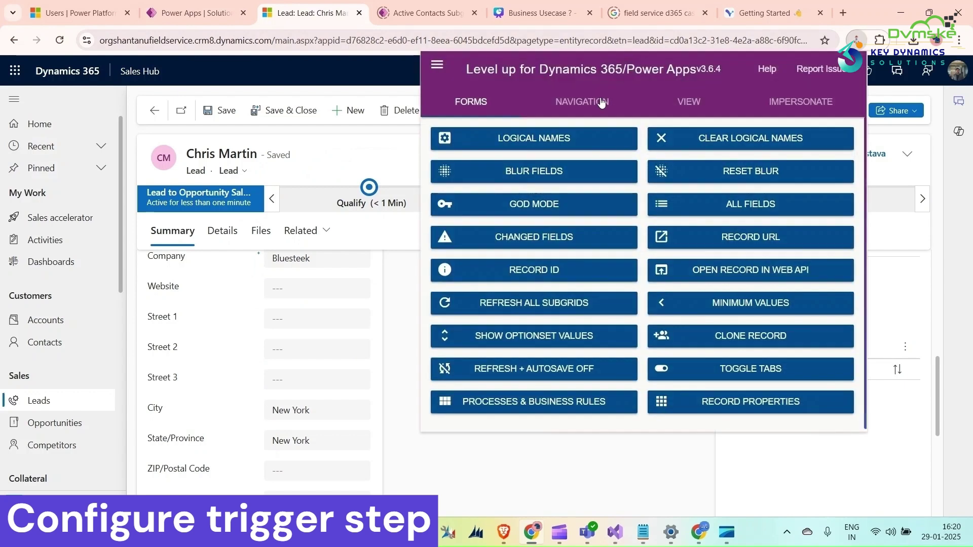
{"action": "left_click", "coordinate": [490, 145]}
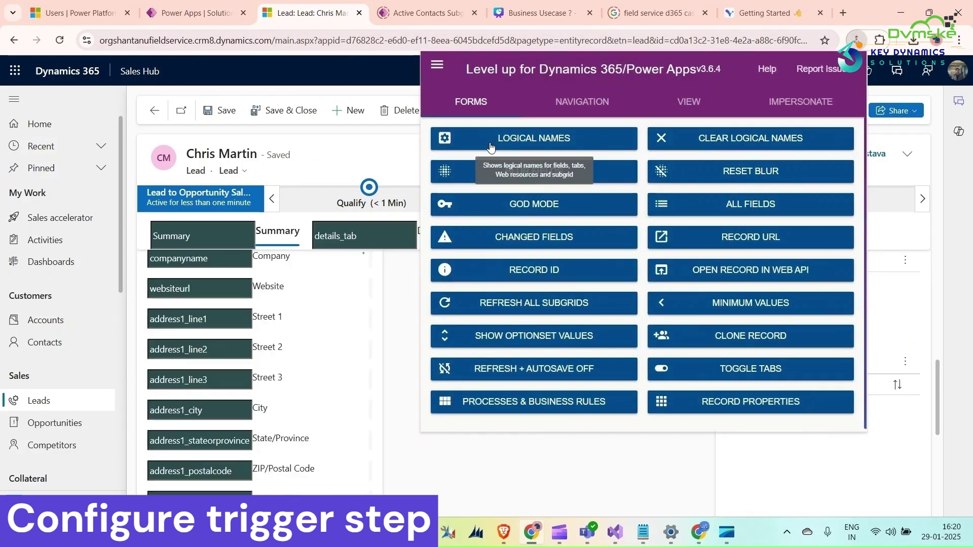
{"action": "double_click", "coordinate": [210, 442]}
{"action": "key", "text": "ctrl+c"}
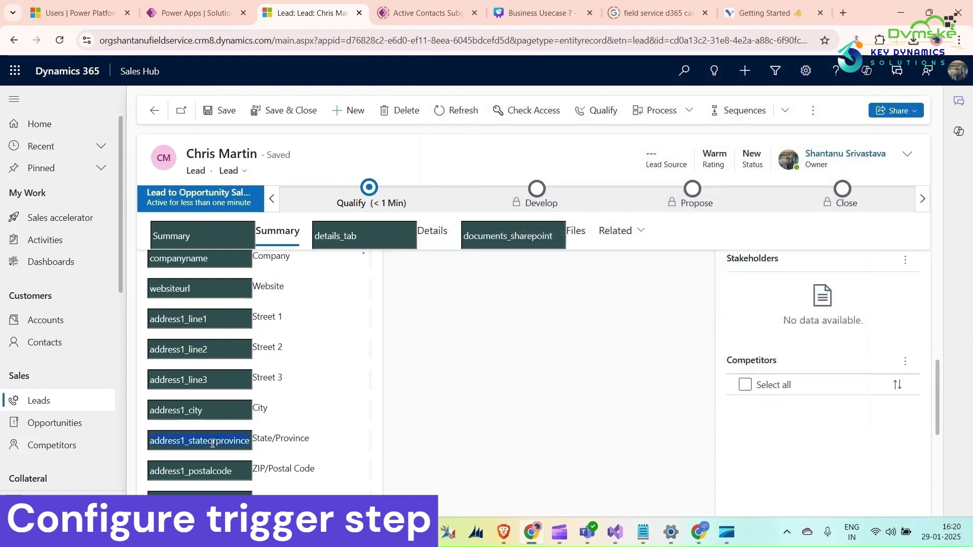
{"action": "left_click", "coordinate": [187, 14]}
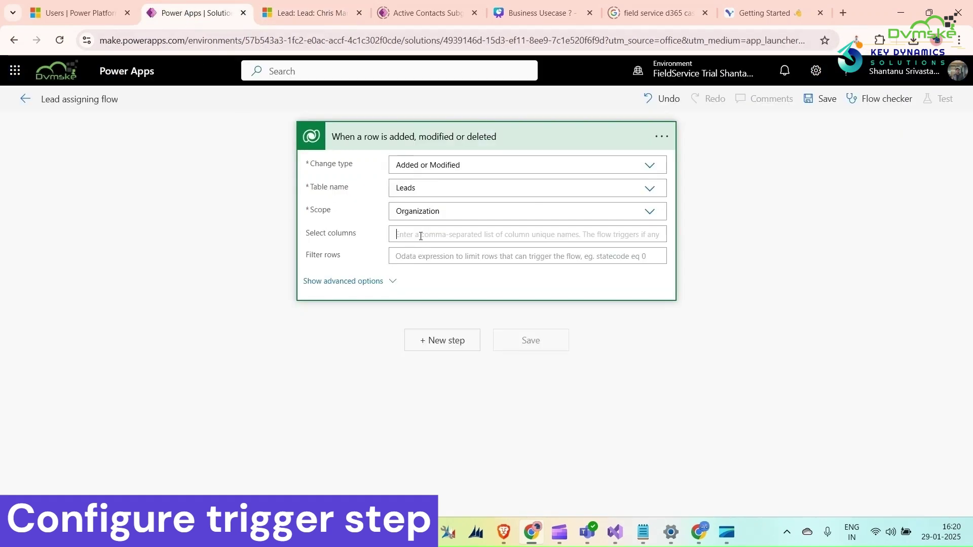
Paste address1_stateorprovince as the trigger's watched column and review the owner and state notes.
{"action": "key", "text": "ctrl+v"}
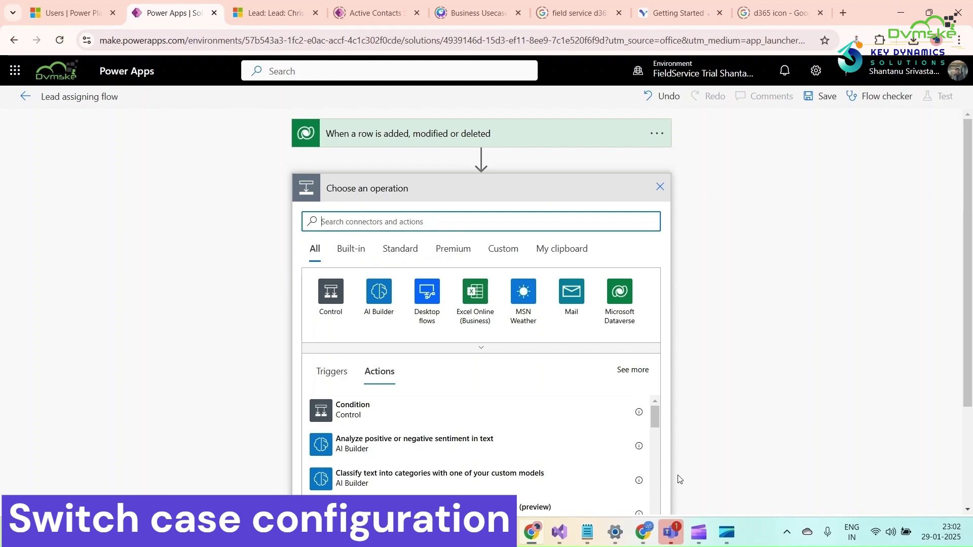
{"action": "mouse_move", "coordinate": [589, 518]}
{"action": "left_click", "coordinate": [556, 494]}
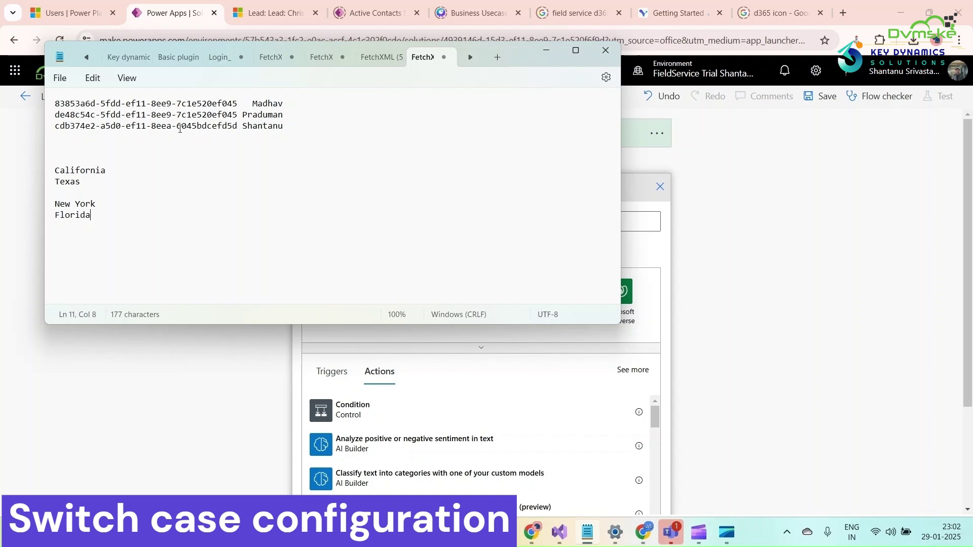
{"action": "left_click", "coordinate": [541, 52]}
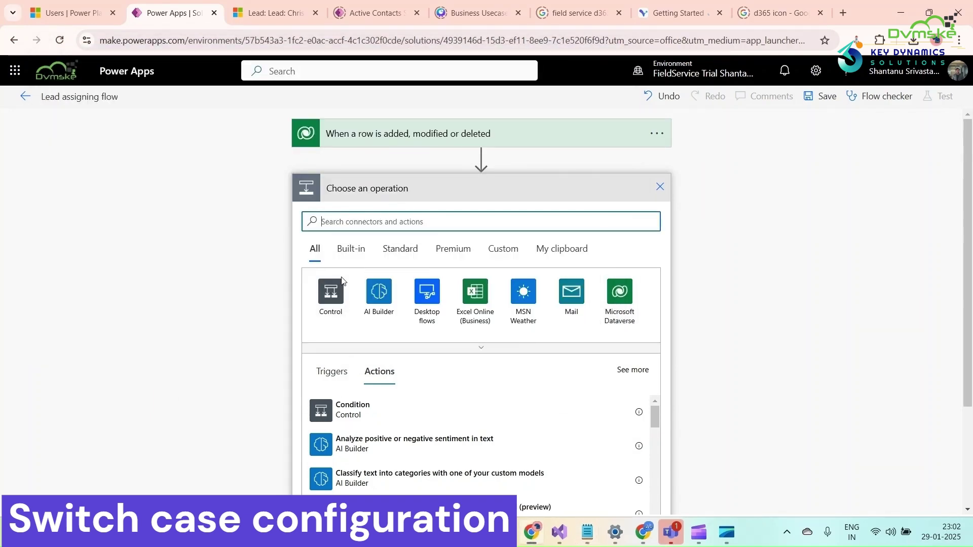
Add a Switch step that checks the lead's State/Province.
{"action": "left_click", "coordinate": [334, 292]}
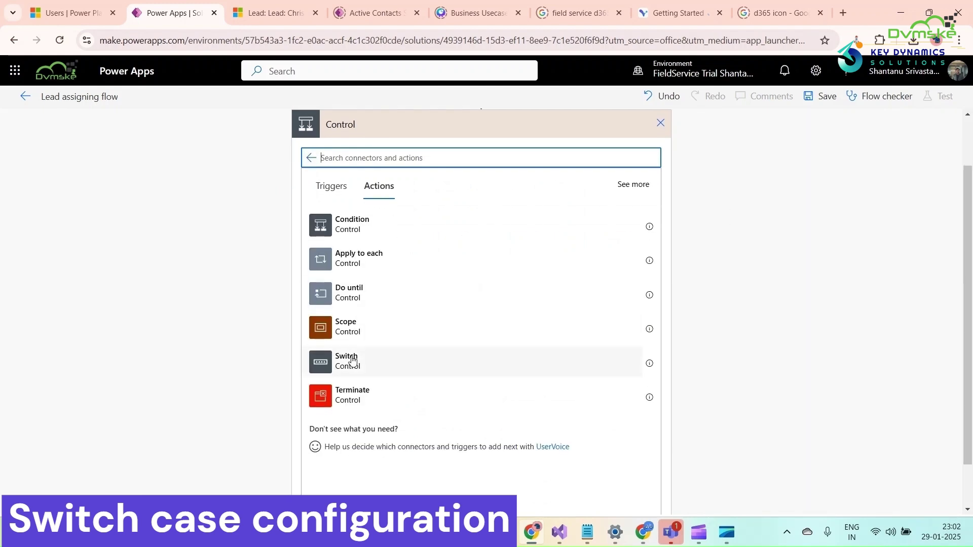
{"action": "left_click", "coordinate": [352, 358]}
{"action": "left_click", "coordinate": [429, 218]}
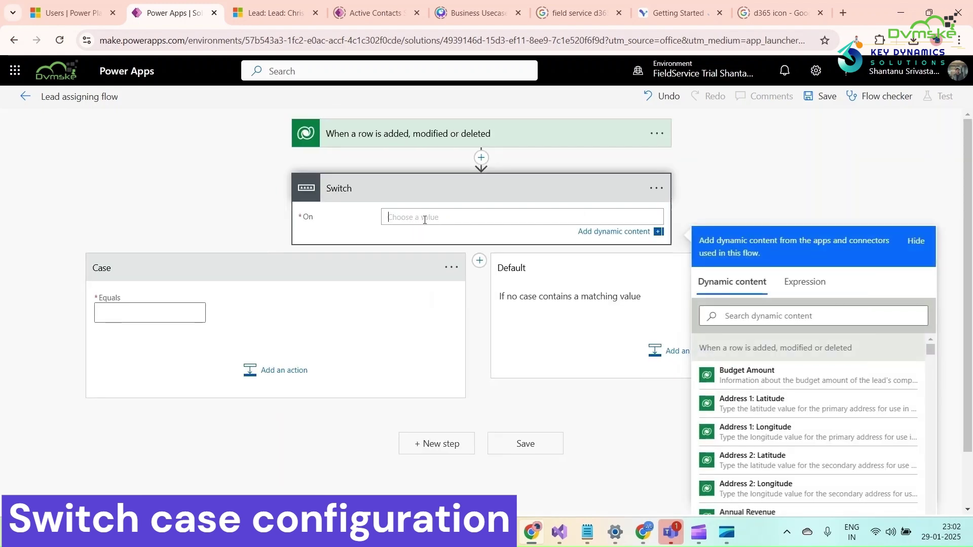
{"action": "left_click", "coordinate": [734, 315]}
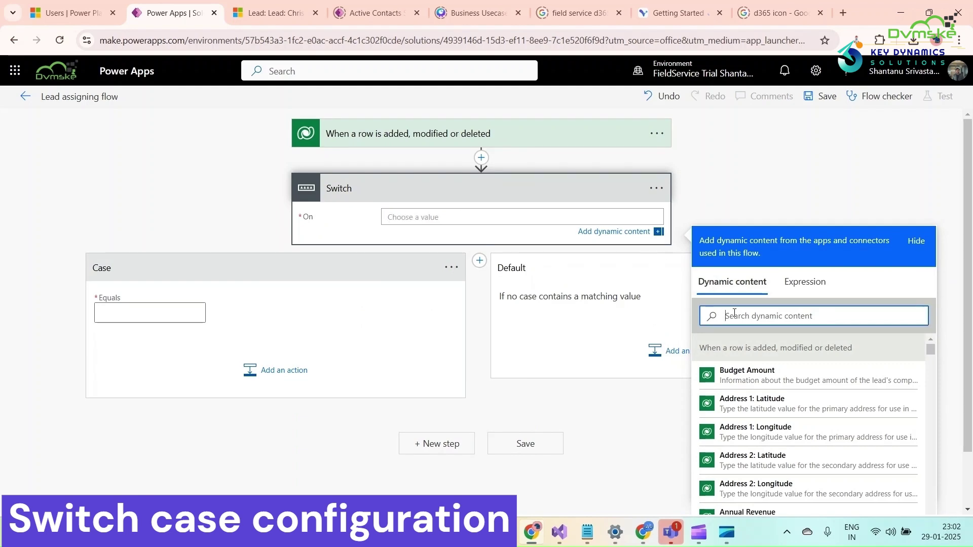
{"action": "type", "text": "state"}
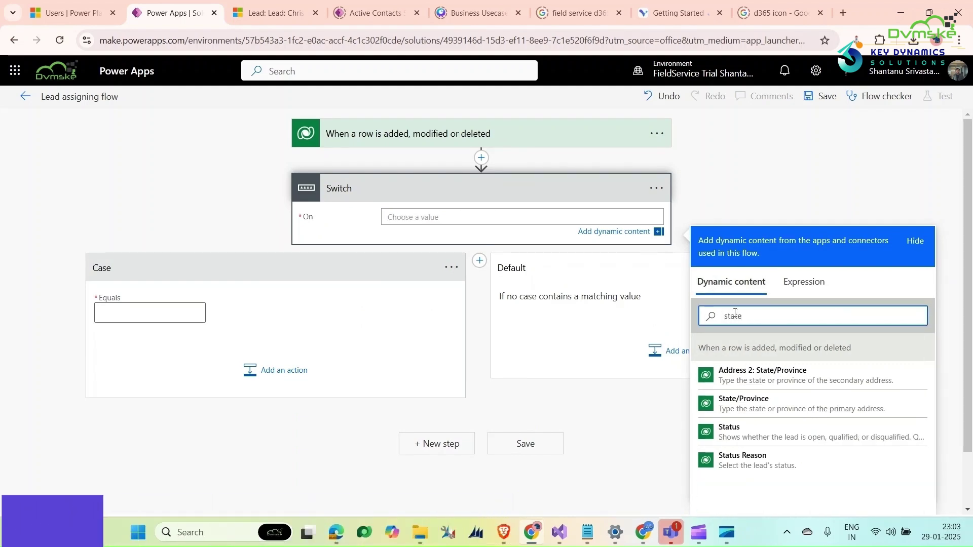
{"action": "left_click", "coordinate": [781, 401]}
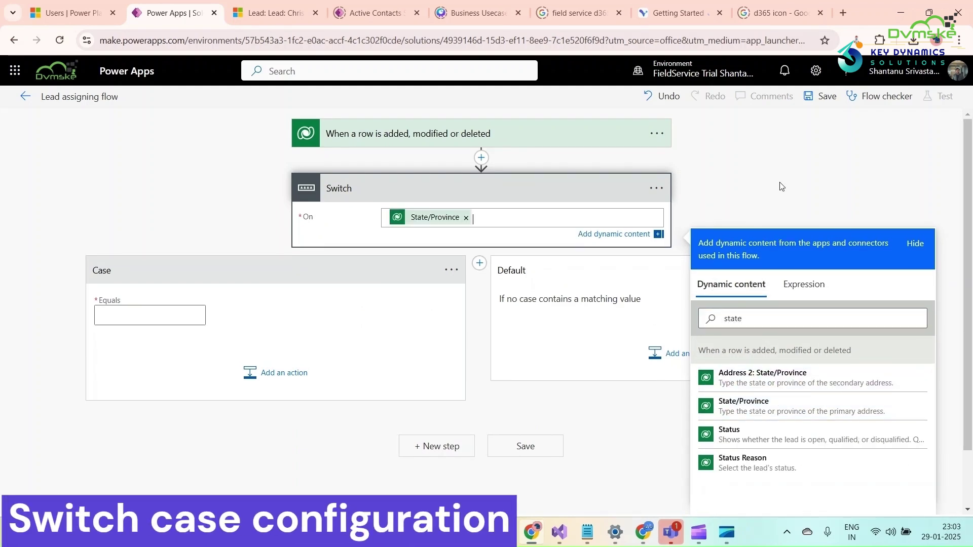
{"action": "left_click", "coordinate": [733, 194]}
Add Switch cases for New York, Florida and California.
{"action": "left_click", "coordinate": [129, 298]}
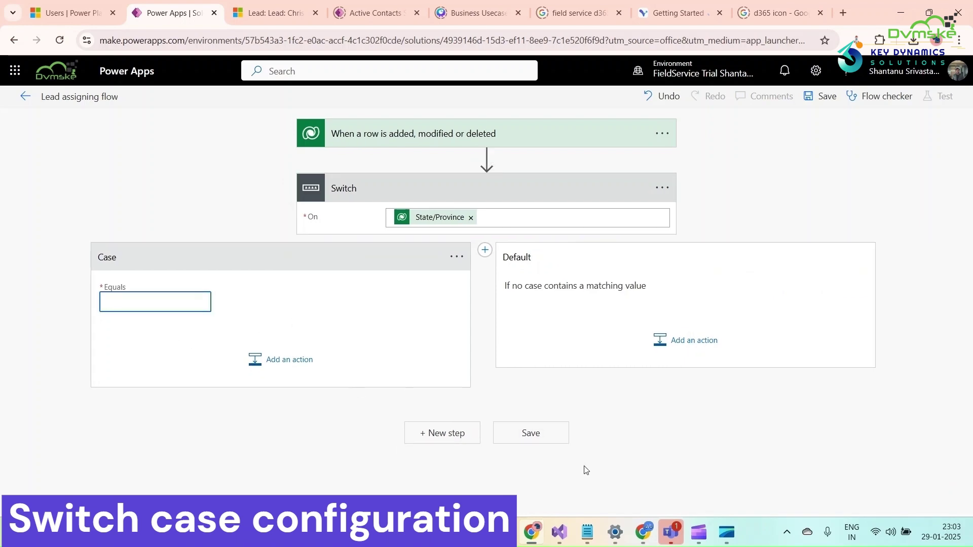
{"action": "left_click", "coordinate": [588, 533]}
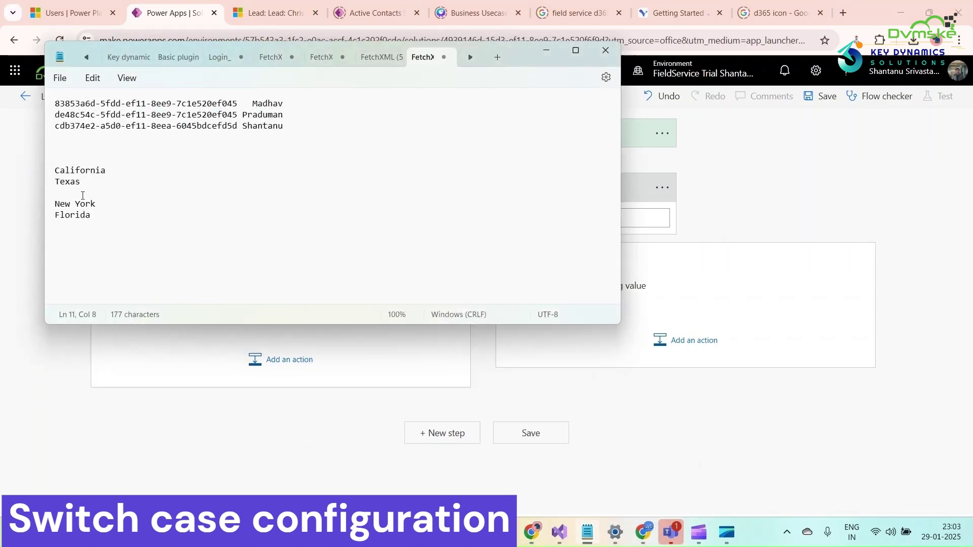
{"action": "left_click_drag", "start_coordinate": [97, 204], "coordinate": [56, 205]}
{"action": "key", "text": "ctrl+c"}
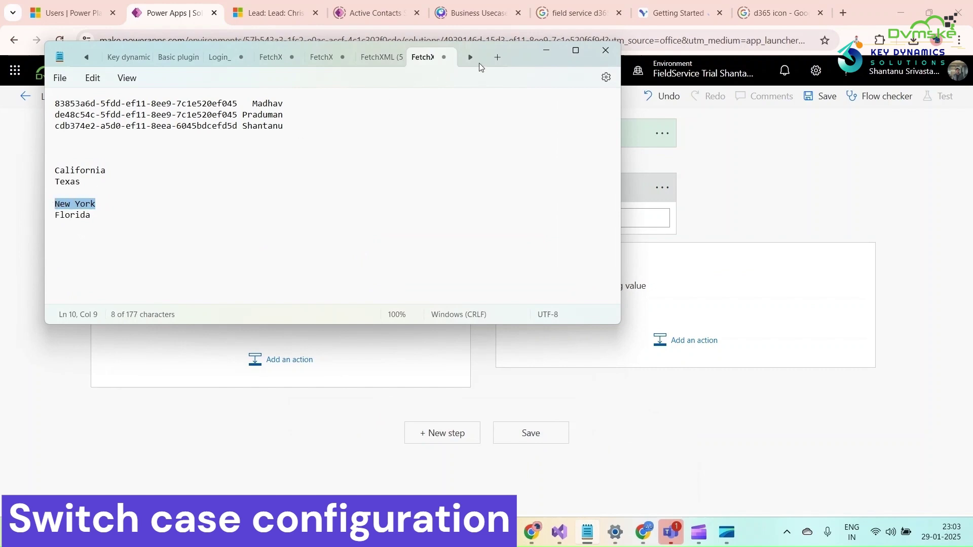
{"action": "left_click", "coordinate": [542, 53]}
{"action": "key", "text": "ctrl+v"}
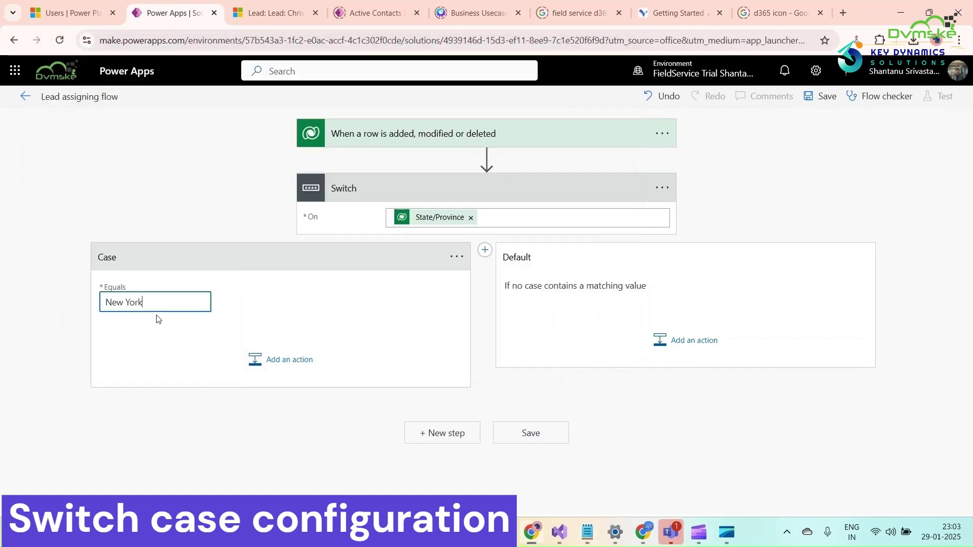
{"action": "left_click", "coordinate": [485, 250]}
{"action": "type", "text": "Florida"}
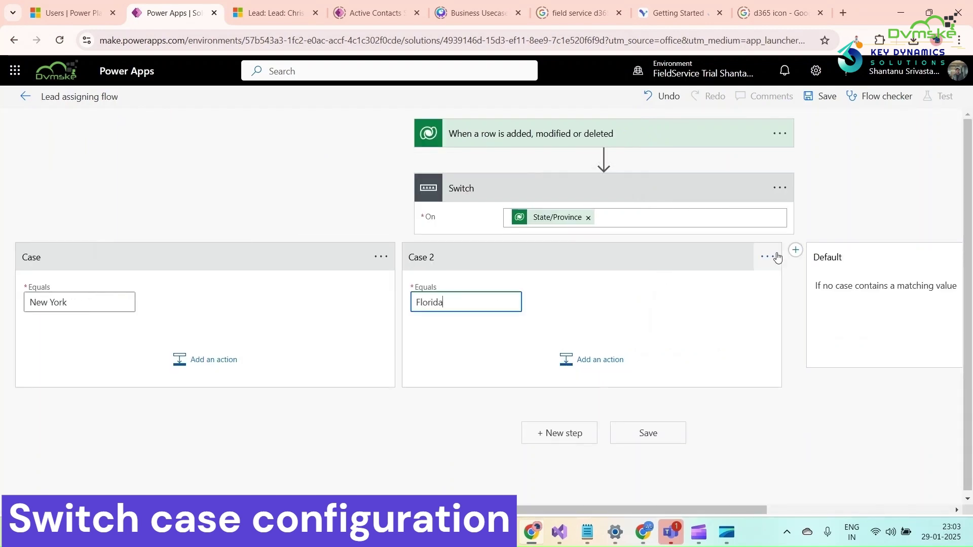
{"action": "left_click", "coordinate": [796, 250]}
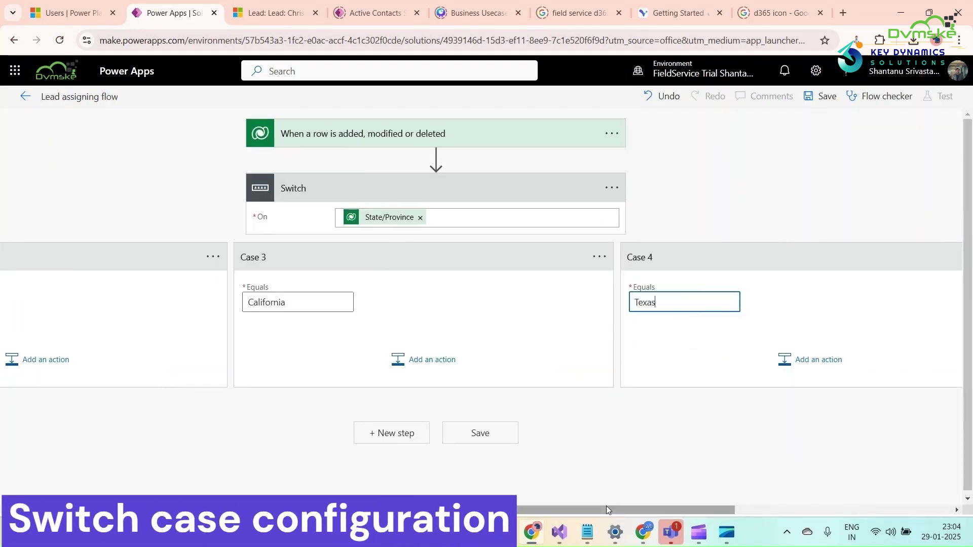
{"action": "left_click_drag", "start_coordinate": [606, 506], "coordinate": [792, 518]}
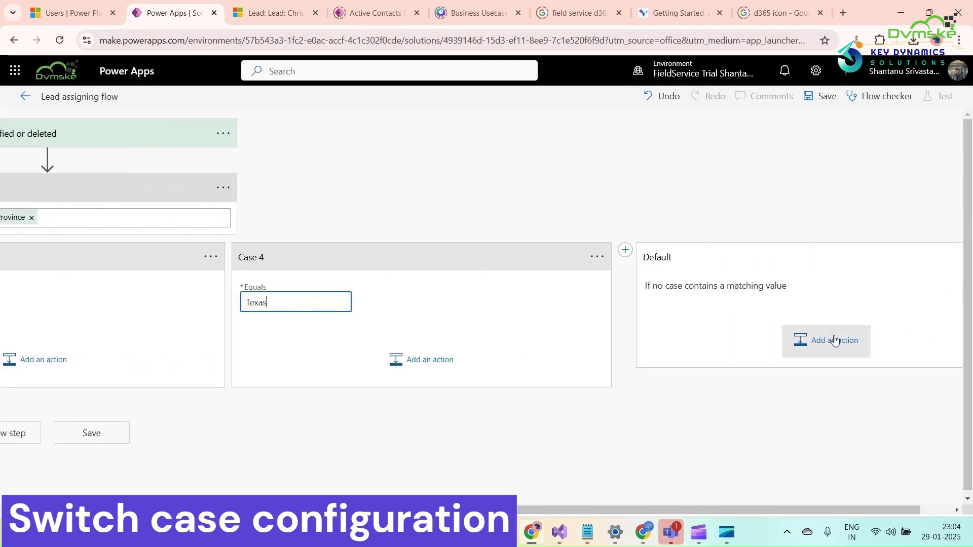
{"action": "left_click_drag", "start_coordinate": [385, 510], "coordinate": [8, 469]}
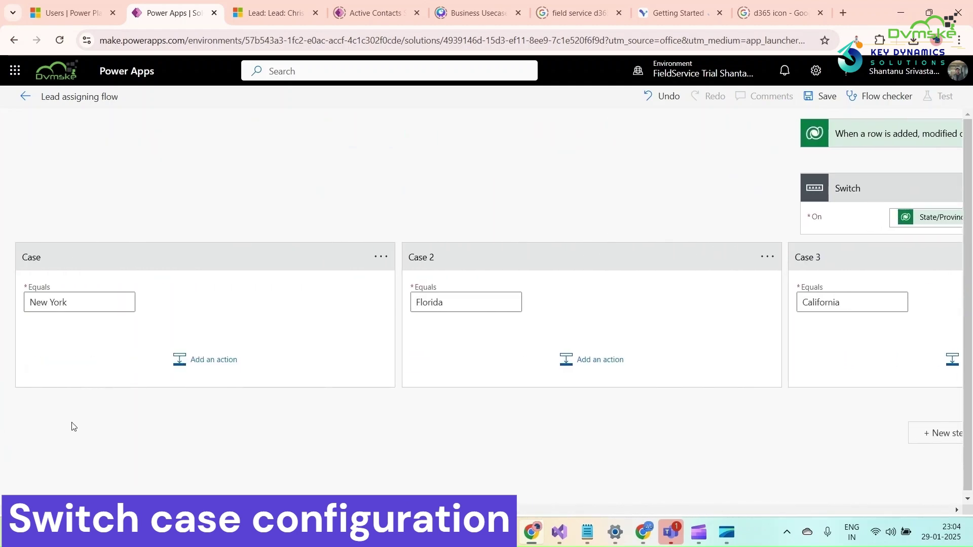
Add a Dataverse Update a row action on the Leads table to the New York case.
{"action": "left_click", "coordinate": [170, 363]}
{"action": "scroll", "coordinate": [171, 363], "scroll_direction": "down", "scroll_amount": 4}
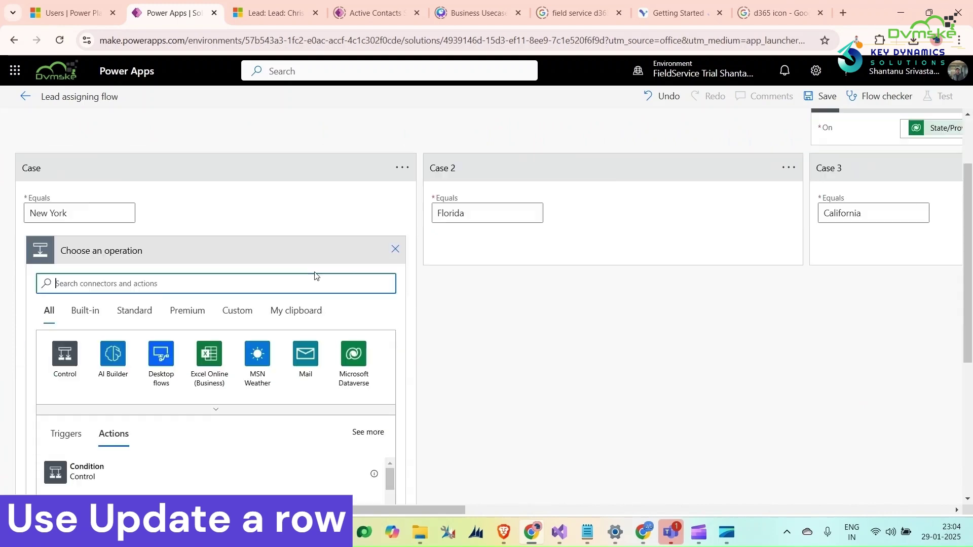
{"action": "left_click", "coordinate": [353, 317]}
{"action": "scroll", "coordinate": [89, 428], "scroll_direction": "down", "scroll_amount": 10}
{"action": "left_click", "coordinate": [89, 427]}
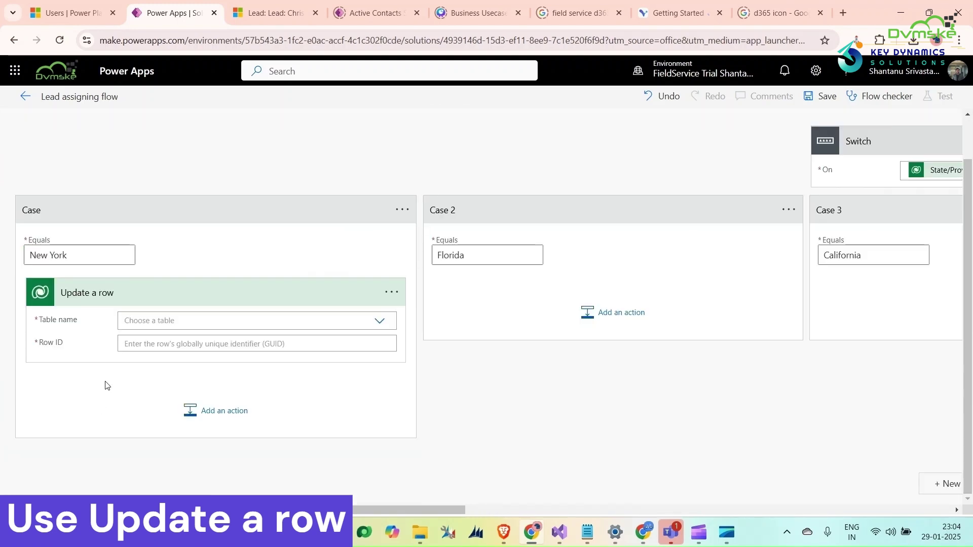
{"action": "left_click", "coordinate": [153, 324]}
{"action": "type", "text": "le"}
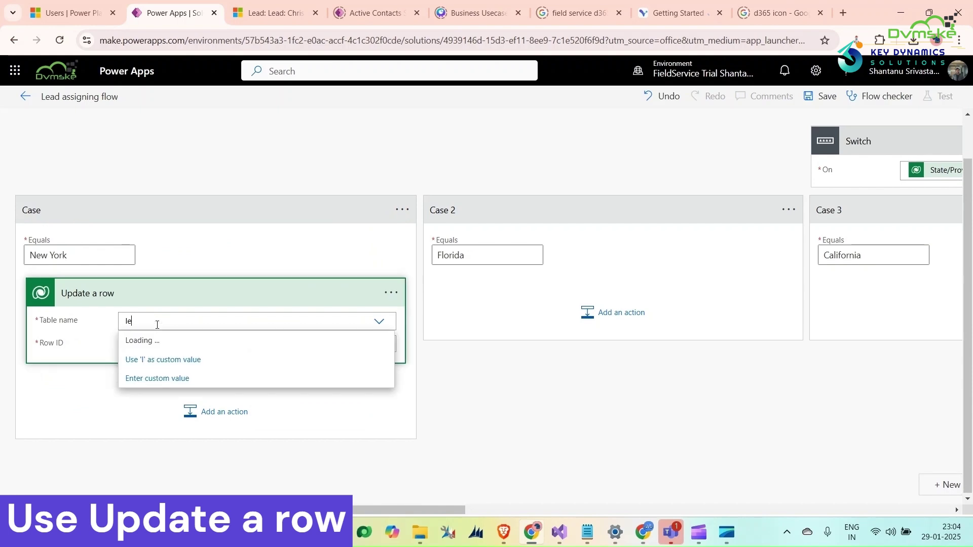
{"action": "type", "text": "ads"}
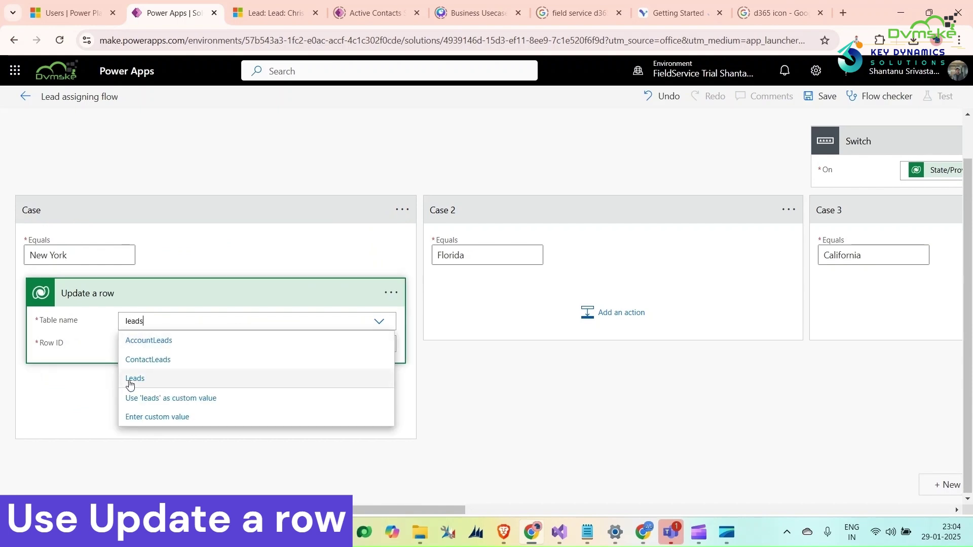
{"action": "left_click", "coordinate": [134, 378]}
Start filling the Row ID from lead dynamic content and check the owner GUID notes.
{"action": "left_click", "coordinate": [174, 344]}
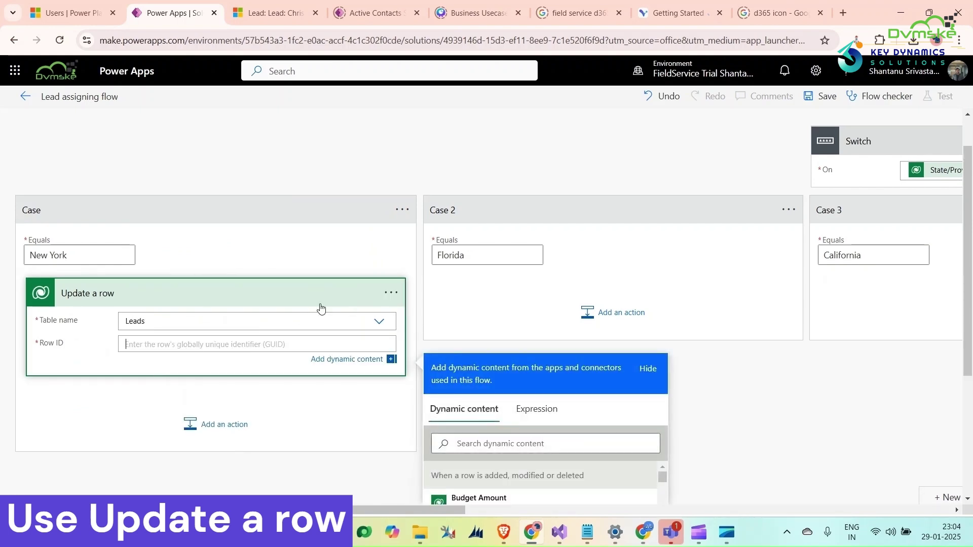
{"action": "scroll", "coordinate": [330, 350], "scroll_direction": "down", "scroll_amount": 1}
{"action": "left_click", "coordinate": [460, 380]}
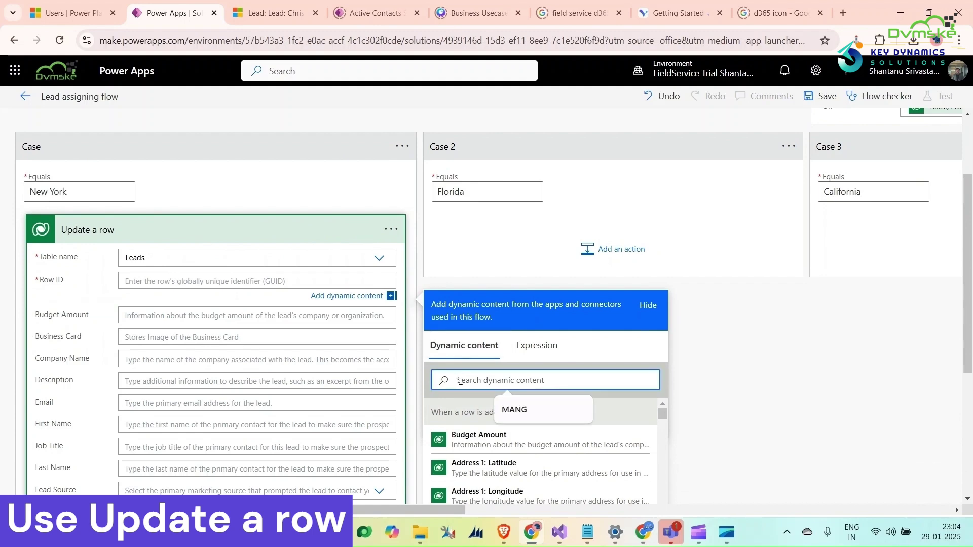
{"action": "type", "text": "lead"}
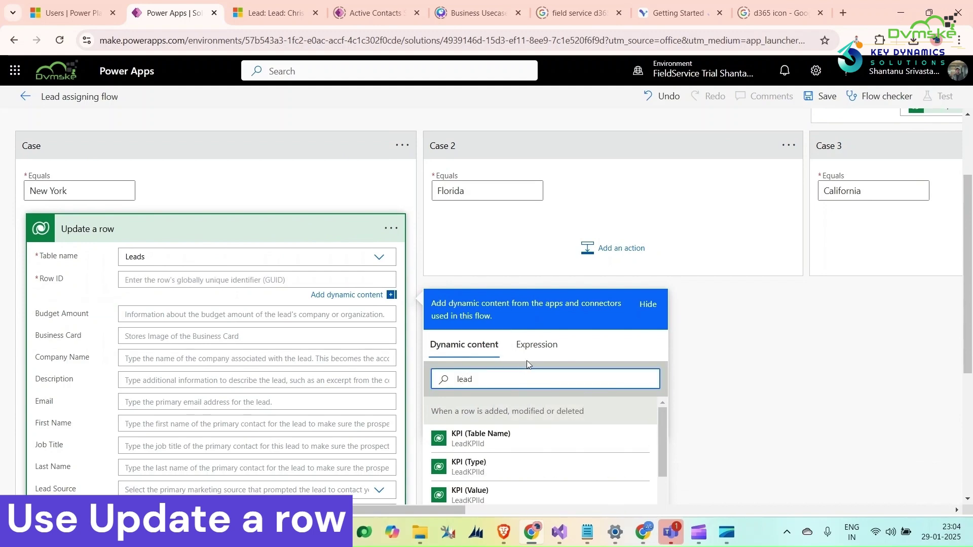
{"action": "scroll", "coordinate": [527, 360], "scroll_direction": "down", "scroll_amount": 3}
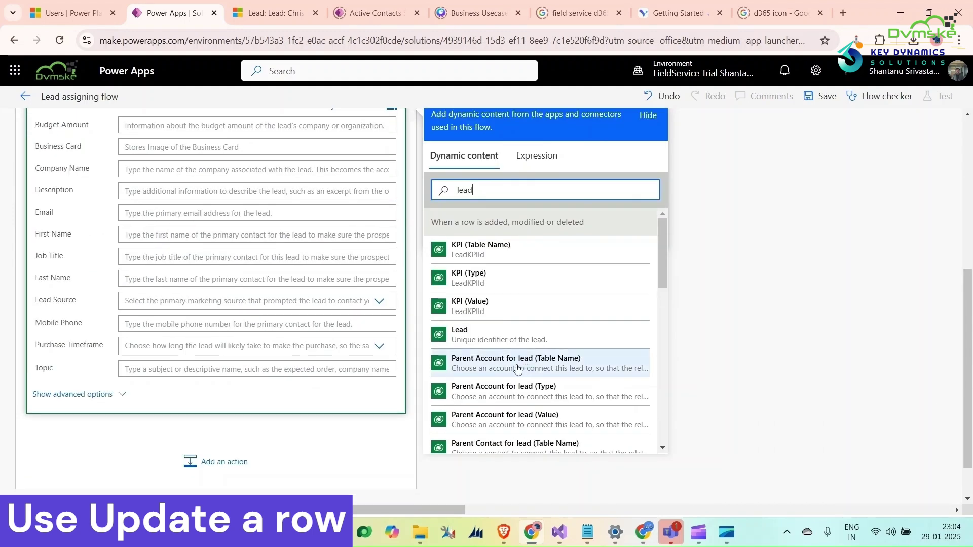
{"action": "left_click", "coordinate": [103, 399]}
{"action": "scroll", "coordinate": [189, 327], "scroll_direction": "down", "scroll_amount": 4}
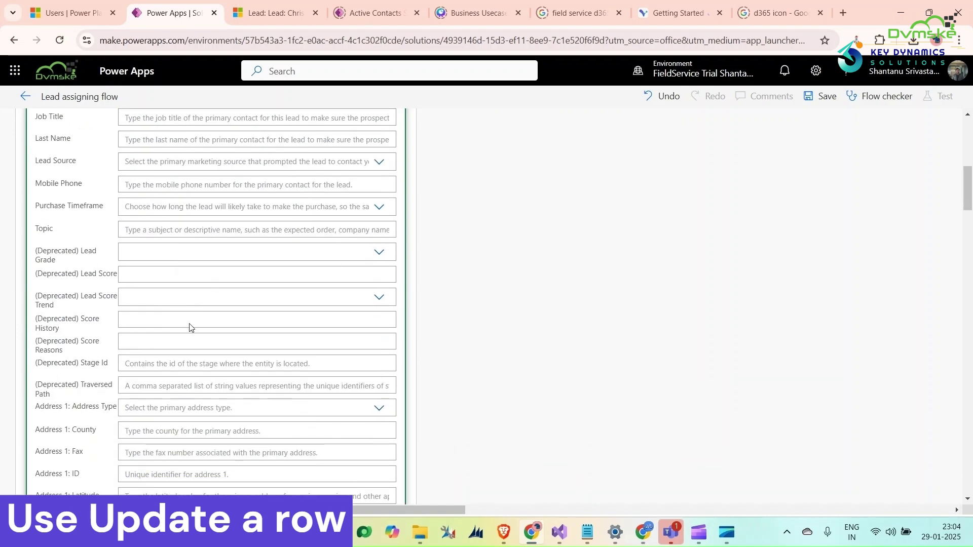
{"action": "scroll", "coordinate": [189, 327], "scroll_direction": "down", "scroll_amount": 10}
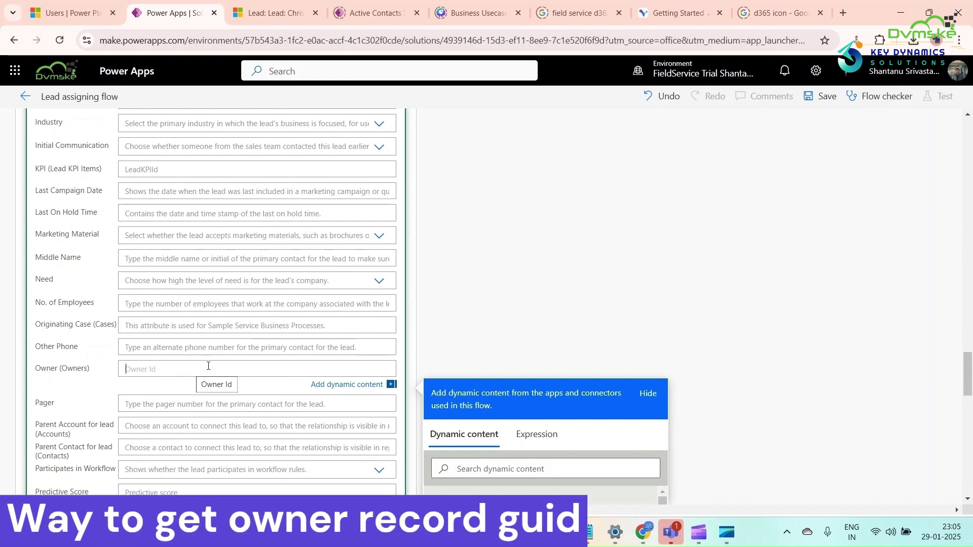
{"action": "mouse_move", "coordinate": [588, 532]}
{"action": "left_click", "coordinate": [573, 479]}
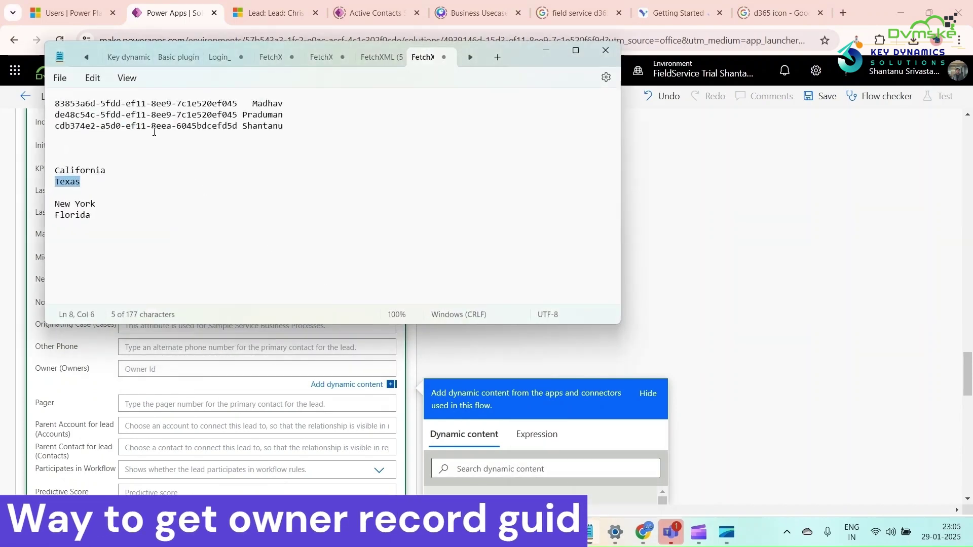
Open Advanced Find from Advanced Settings and list the Users records.
{"action": "left_click", "coordinate": [544, 53]}
{"action": "left_click", "coordinate": [274, 13]}
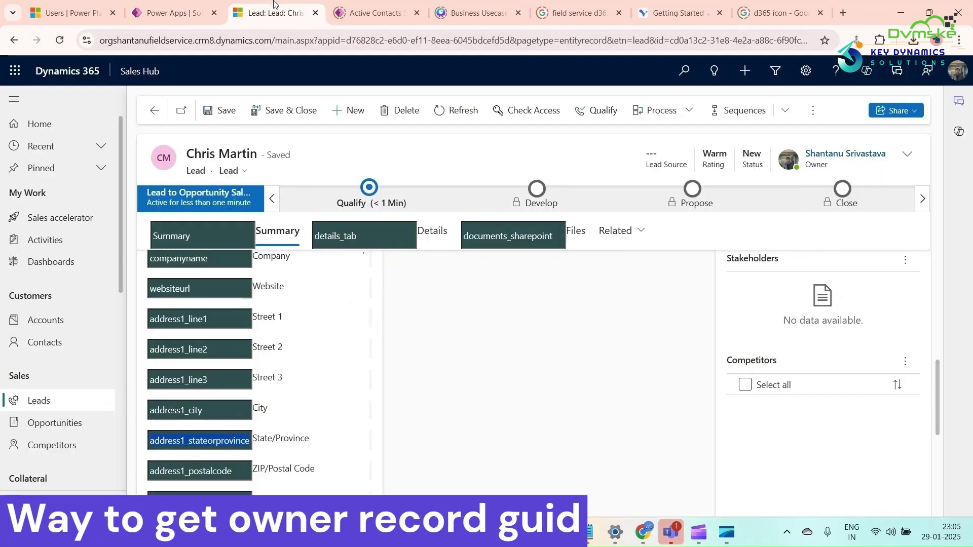
{"action": "left_click", "coordinate": [804, 71]}
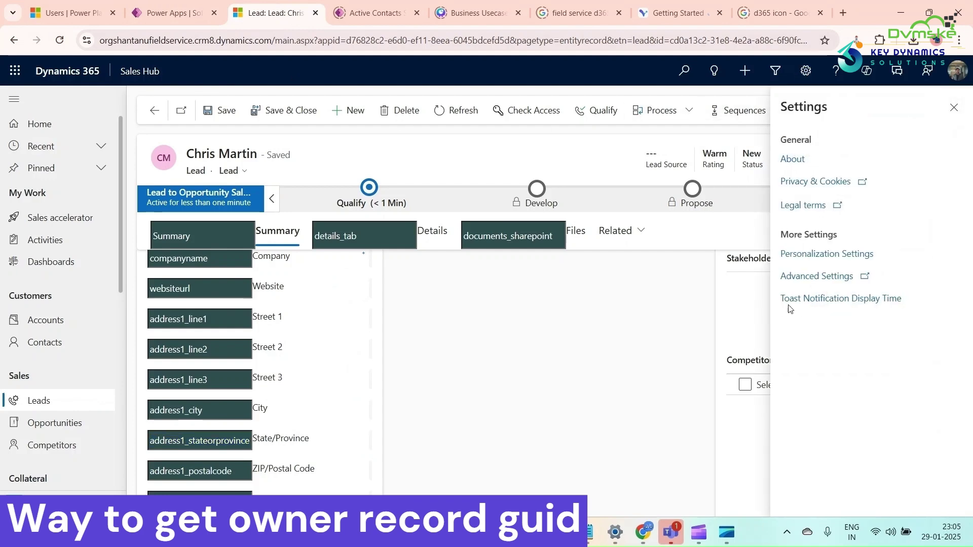
{"action": "left_click", "coordinate": [815, 276]}
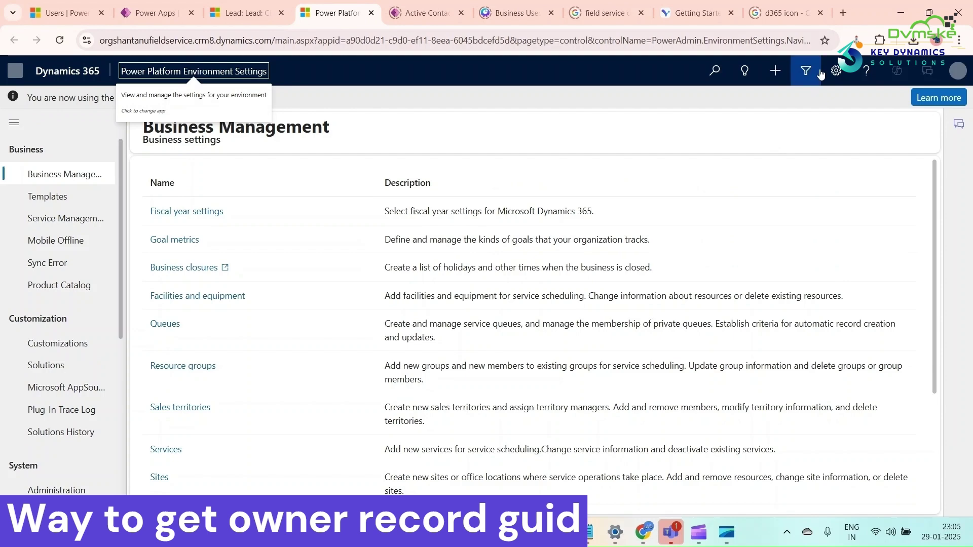
{"action": "left_click", "coordinate": [805, 71]}
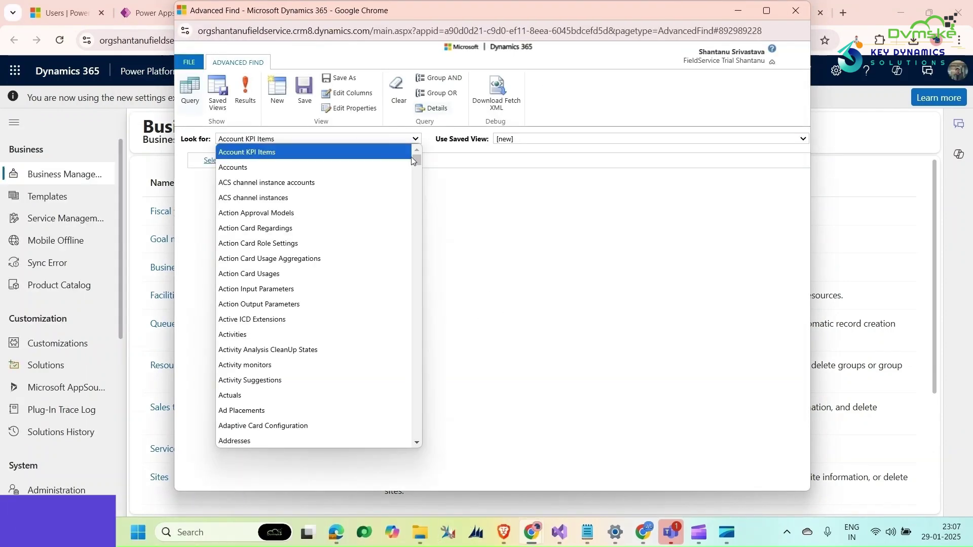
{"action": "type", "text": "us"}
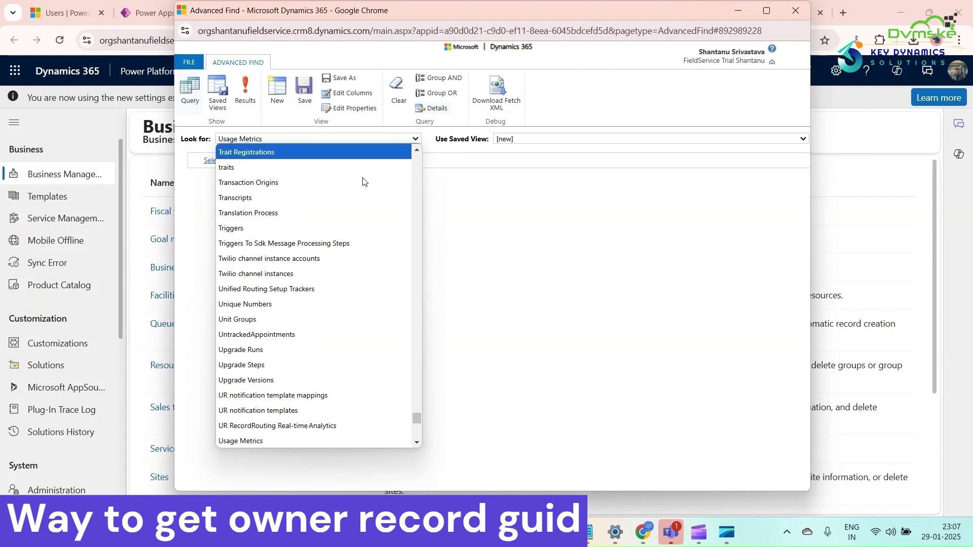
{"action": "scroll", "coordinate": [304, 228], "scroll_direction": "down", "scroll_amount": 3}
{"action": "left_click", "coordinate": [235, 360]}
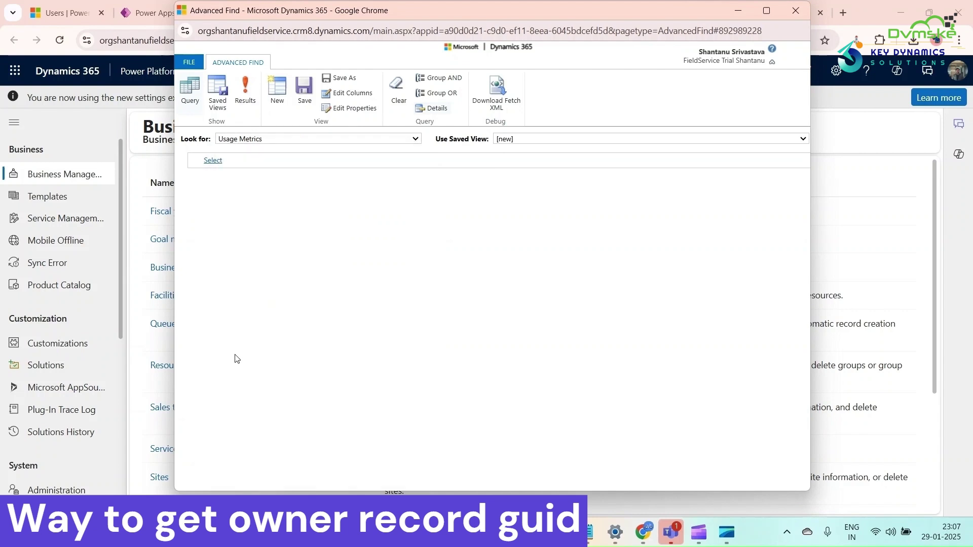
{"action": "left_click", "coordinate": [246, 99]}
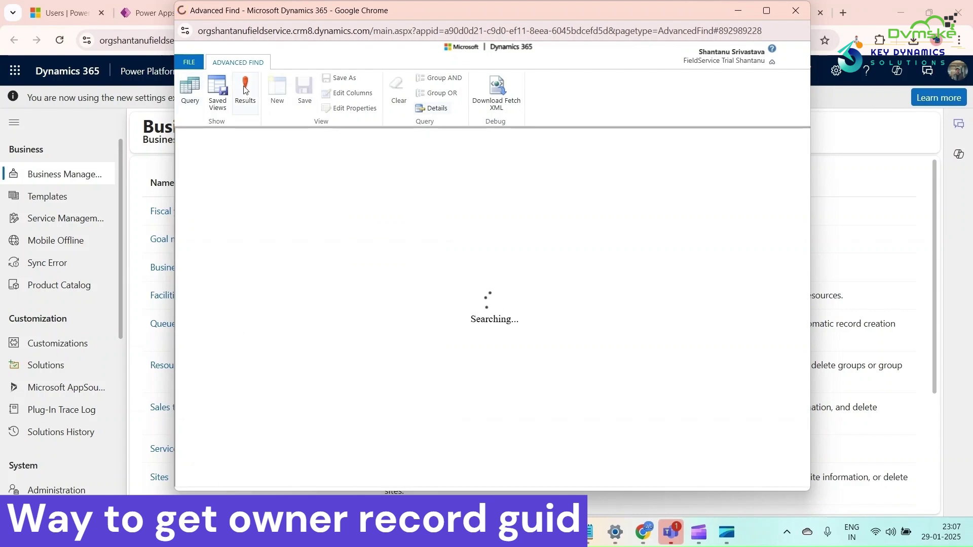
Filter the Users query on Full Name containing the user's name.
{"action": "scroll", "coordinate": [306, 241], "scroll_direction": "down", "scroll_amount": 3}
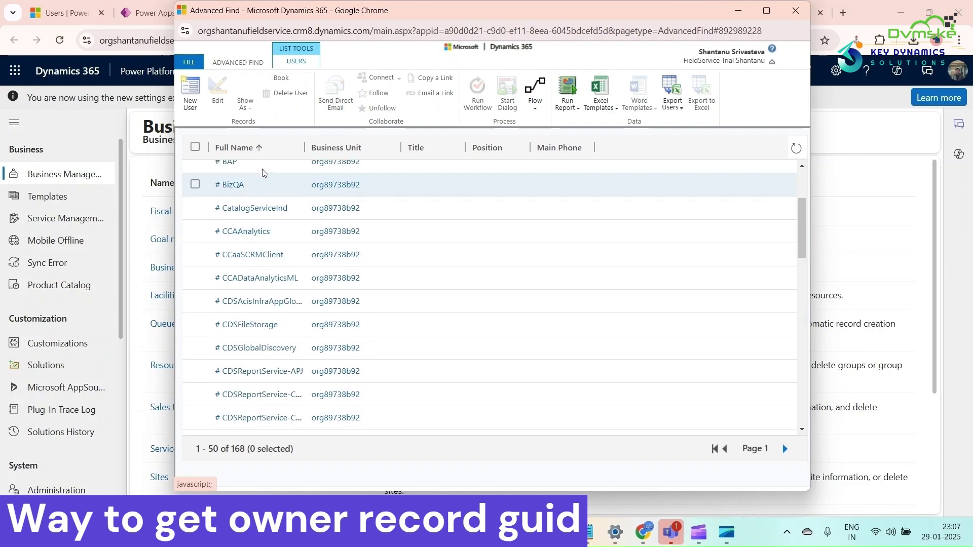
{"action": "left_click", "coordinate": [238, 62]}
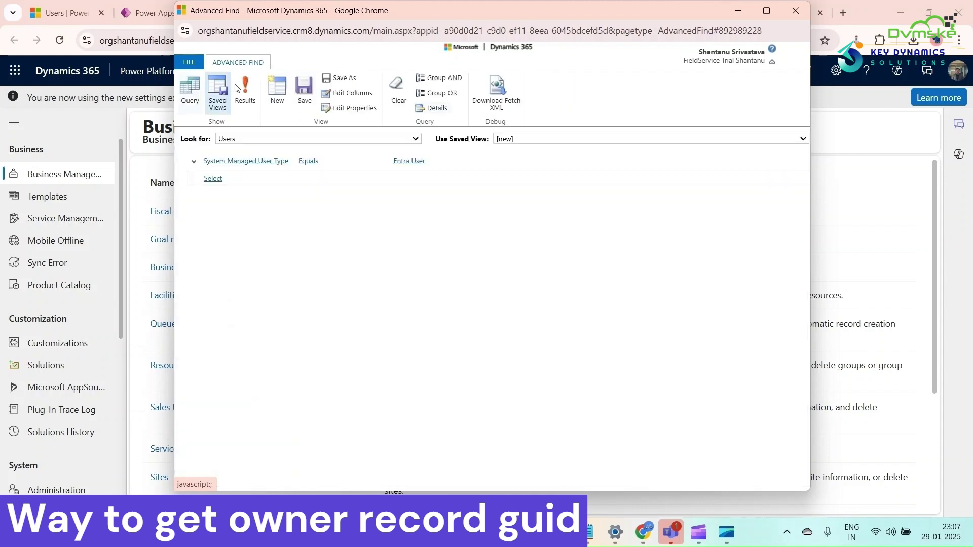
{"action": "left_click", "coordinate": [231, 178]}
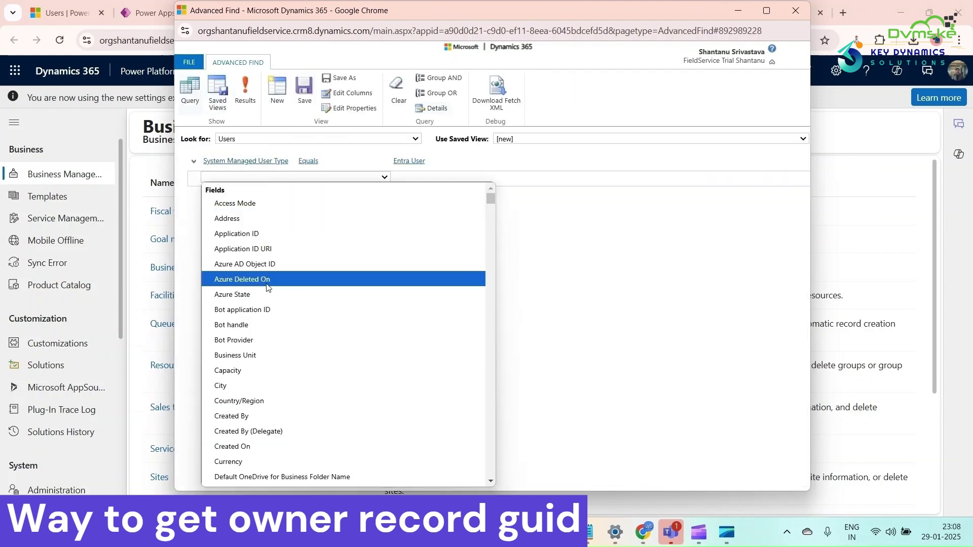
{"action": "scroll", "coordinate": [281, 334], "scroll_direction": "down", "scroll_amount": 3}
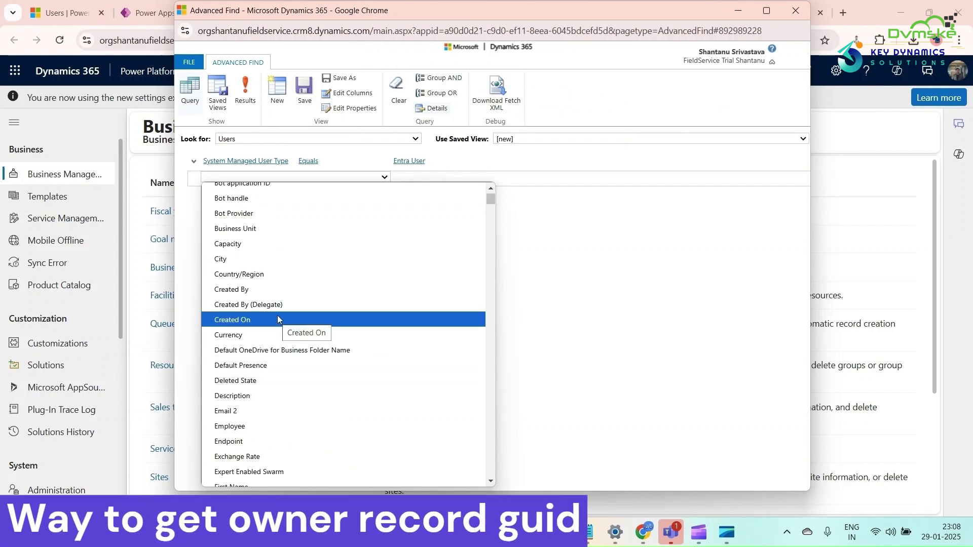
{"action": "scroll", "coordinate": [278, 319], "scroll_direction": "down", "scroll_amount": 3}
{"action": "left_click", "coordinate": [260, 375]}
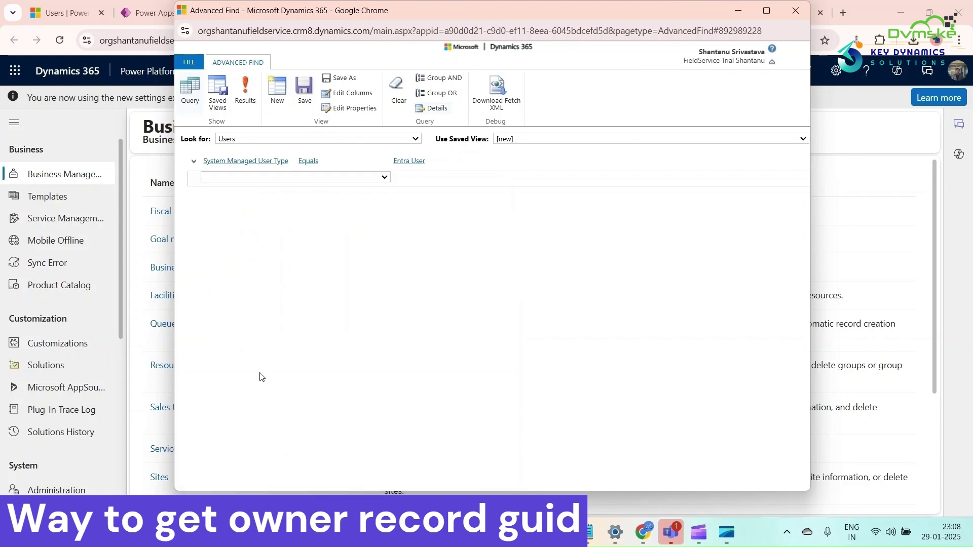
{"action": "left_click", "coordinate": [353, 177]}
{"action": "left_click", "coordinate": [342, 217]}
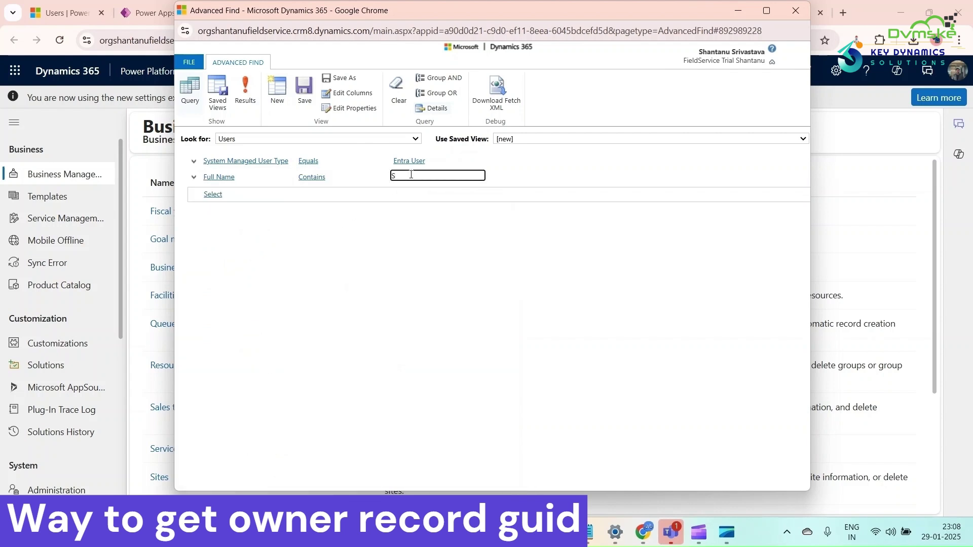
{"action": "type", "text": "Texas"}
{"action": "type", "text": "antanu"}
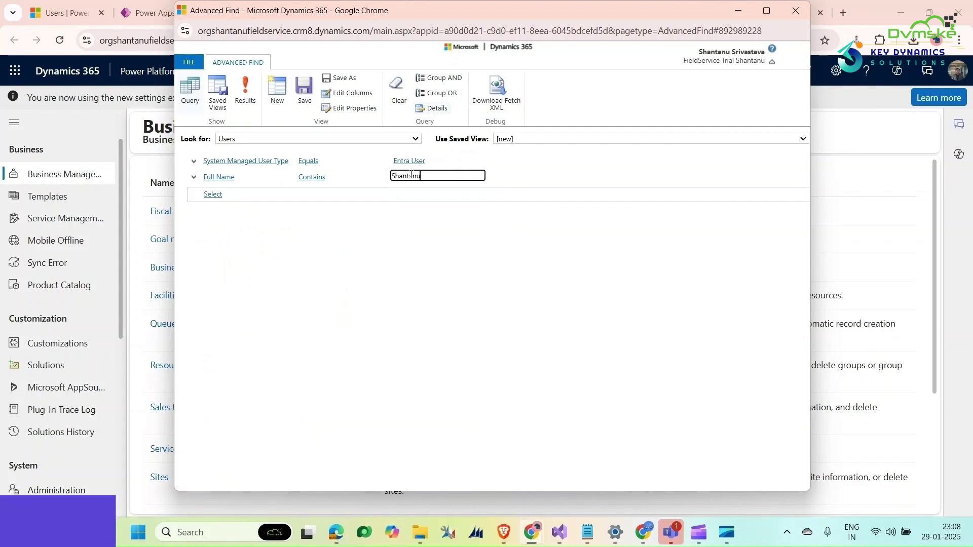
Run the query, open the matching user's record, and select its ID in the address.
{"action": "left_click", "coordinate": [246, 90]}
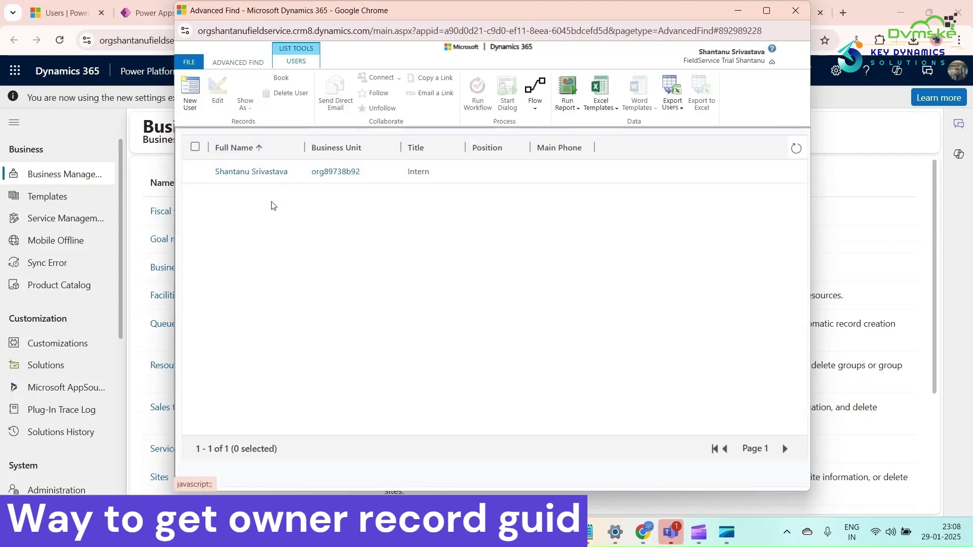
{"action": "left_click", "coordinate": [272, 179]}
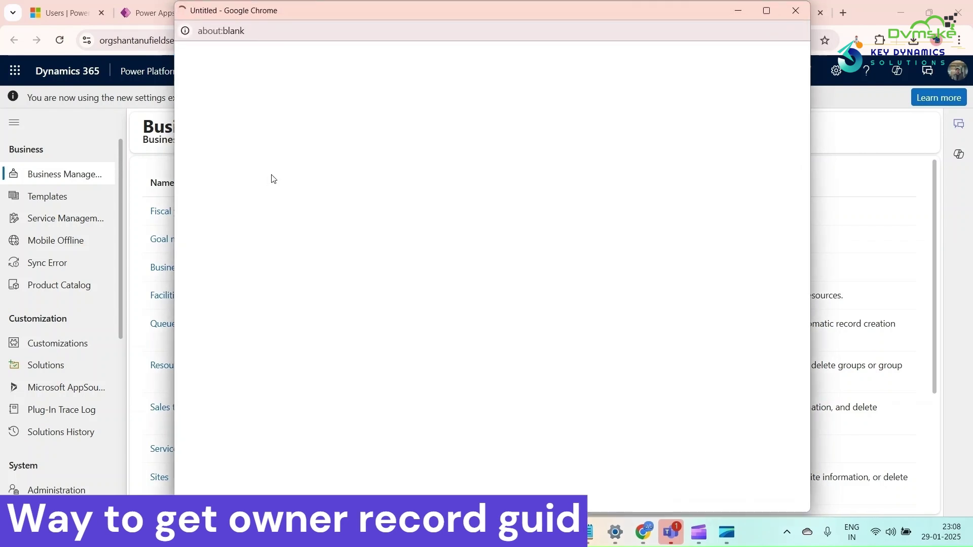
{"action": "left_click", "coordinate": [766, 11]}
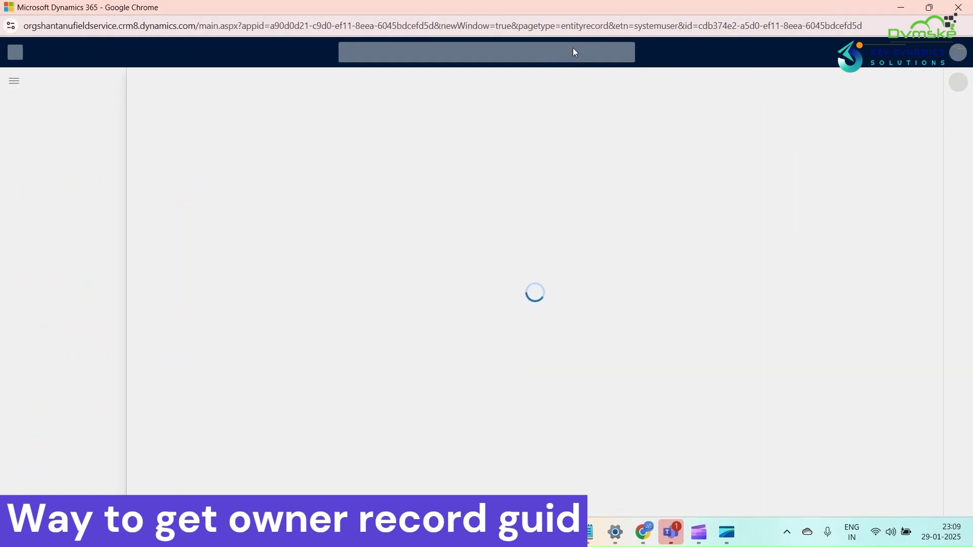
{"action": "double_click", "coordinate": [685, 26]}
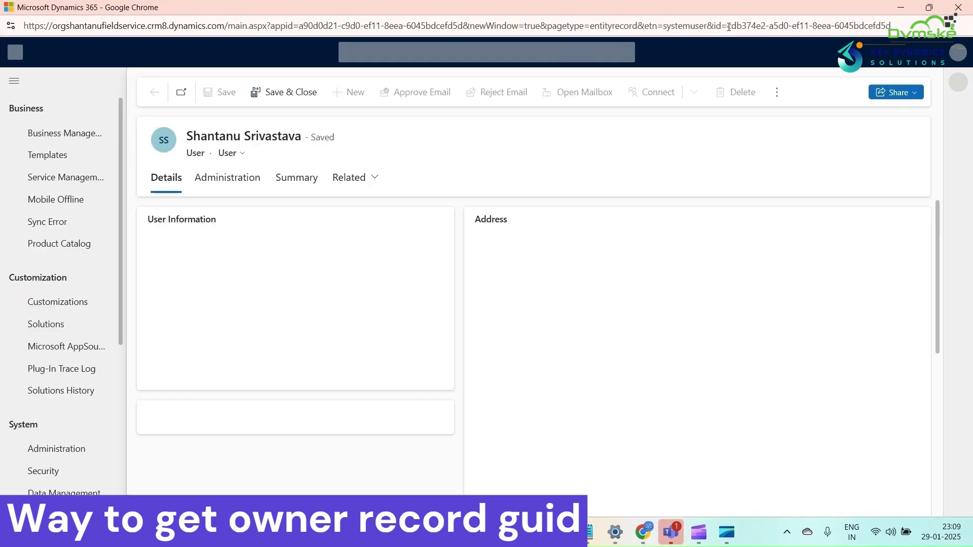
{"action": "left_click_drag", "start_coordinate": [728, 26], "coordinate": [891, 26]}
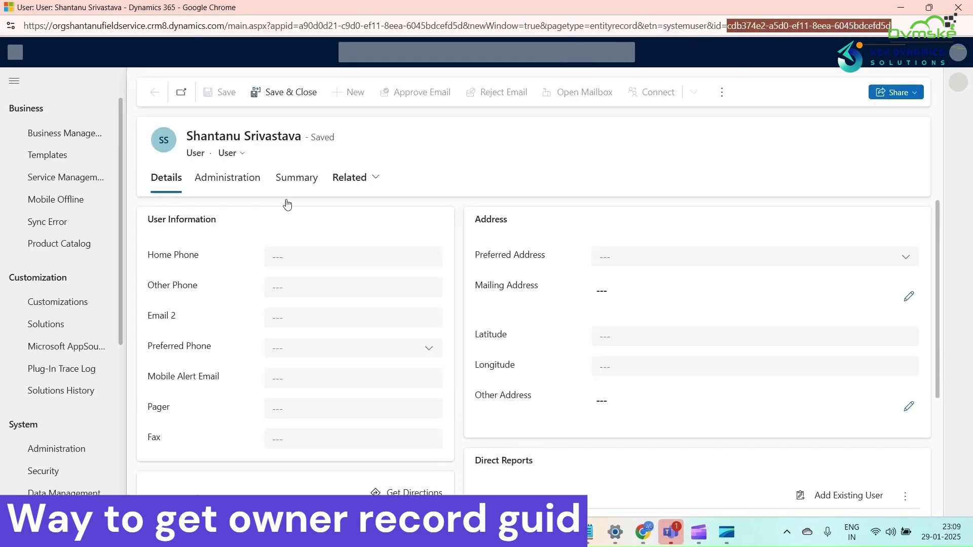
Compare the user ID against the noted owner GUIDs, then hide the user record window.
{"action": "double_click", "coordinate": [678, 27]}
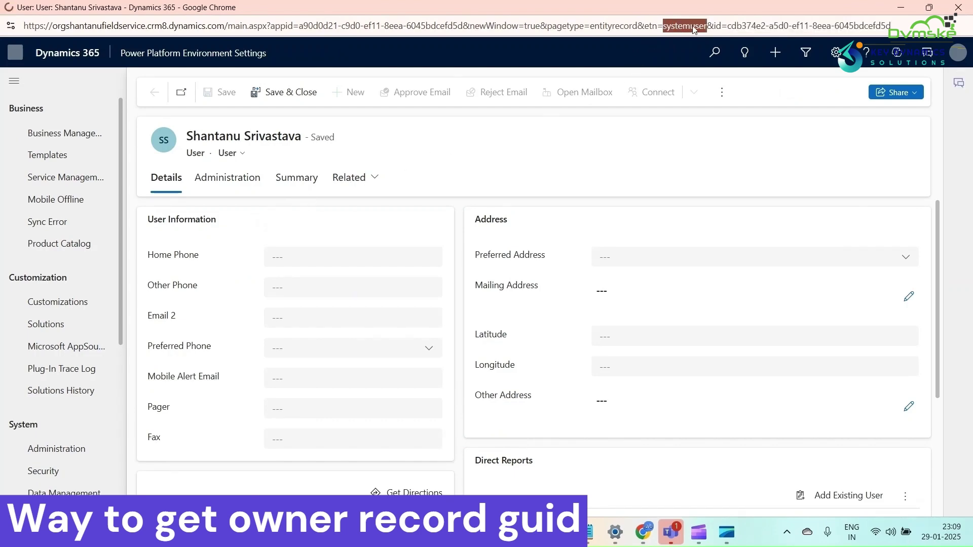
{"action": "mouse_move", "coordinate": [588, 532]}
{"action": "left_click", "coordinate": [588, 450]}
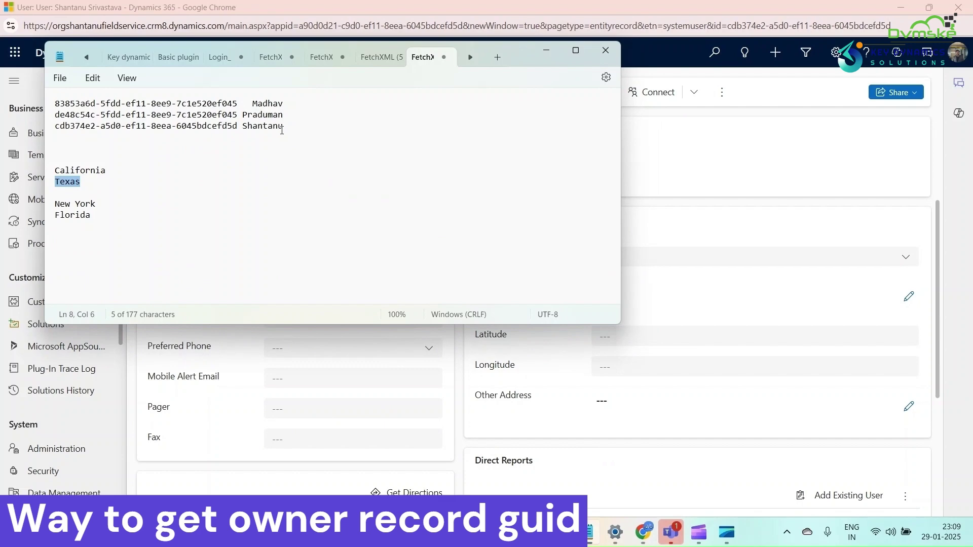
{"action": "left_click", "coordinate": [546, 51]}
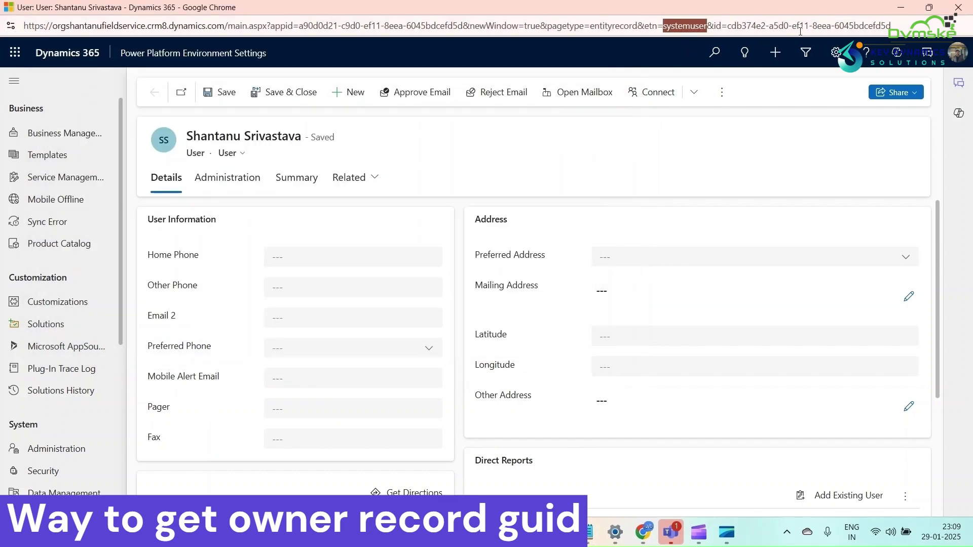
{"action": "left_click", "coordinate": [900, 7]}
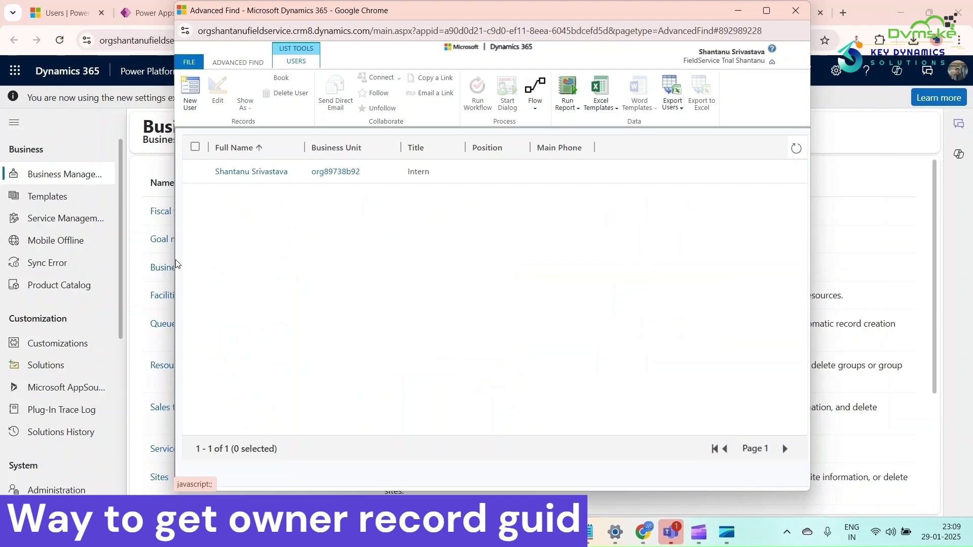
Back in the flow editor, type /systemusers() into the New York update step's Owner field.
{"action": "left_click", "coordinate": [739, 10]}
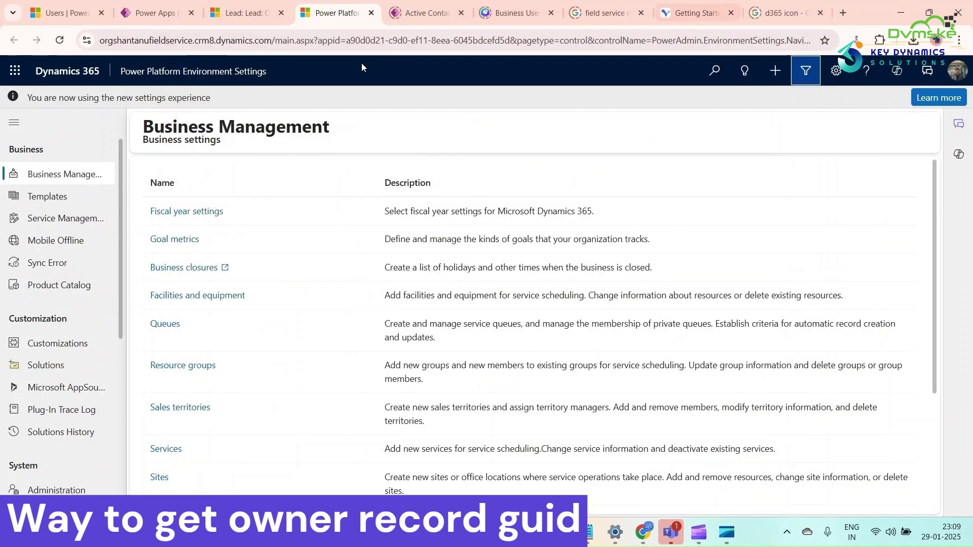
{"action": "left_click", "coordinate": [169, 7]}
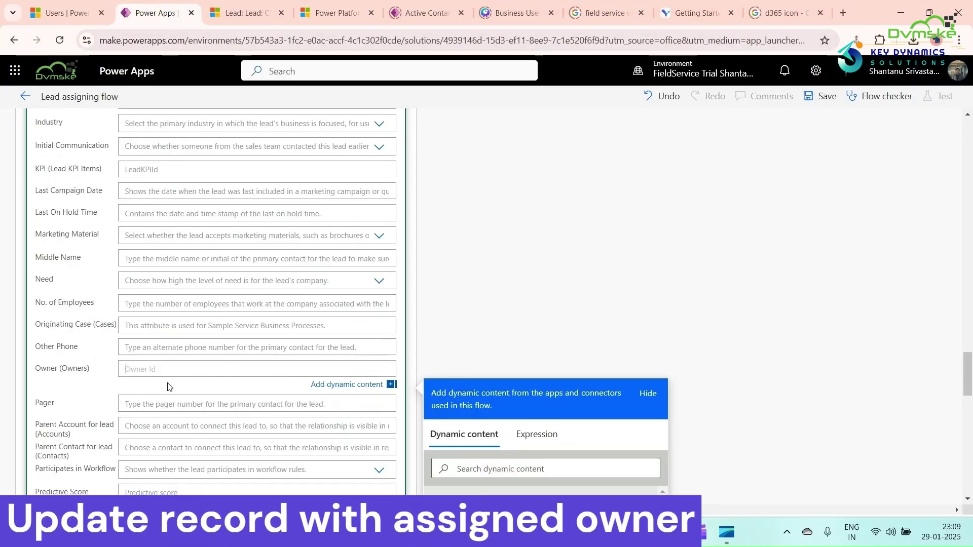
{"action": "type", "text": "/"}
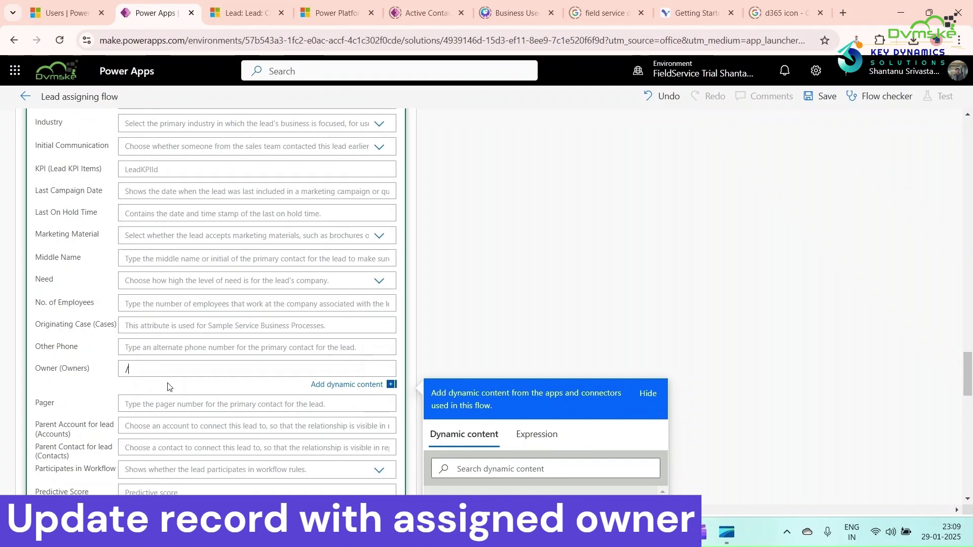
{"action": "type", "text": "systemusers("}
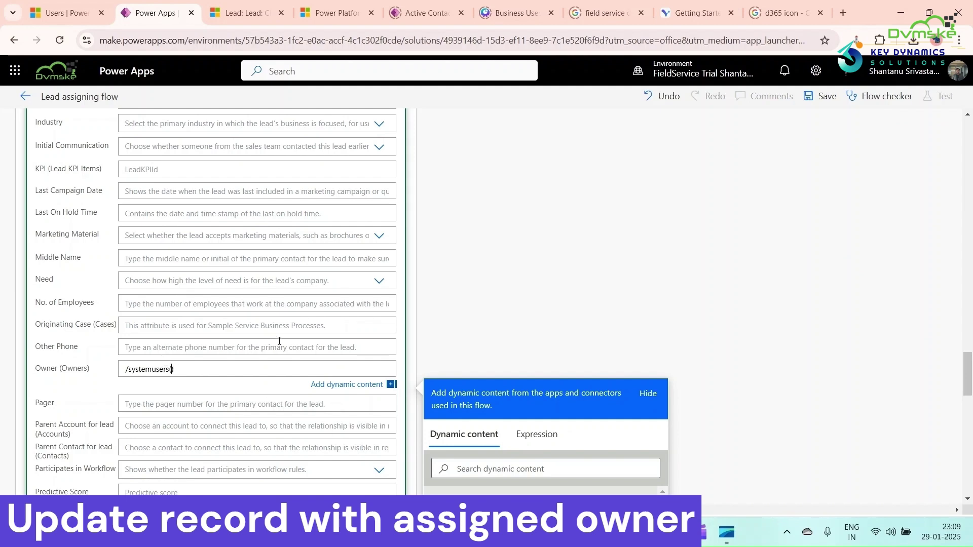
{"action": "scroll", "coordinate": [279, 341], "scroll_direction": "up", "scroll_amount": 20}
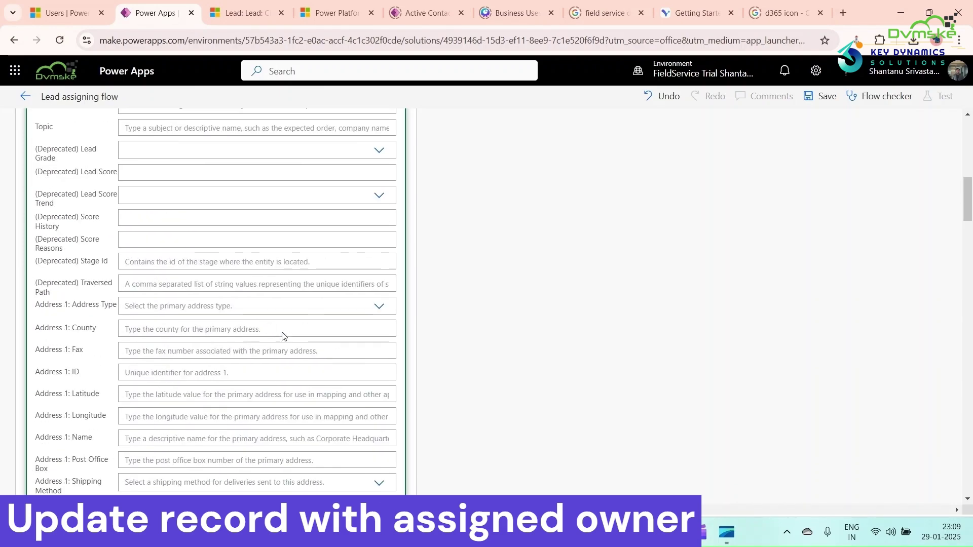
{"action": "scroll", "coordinate": [283, 336], "scroll_direction": "up", "scroll_amount": 10}
{"action": "scroll", "coordinate": [269, 290], "scroll_direction": "down", "scroll_amount": 6}
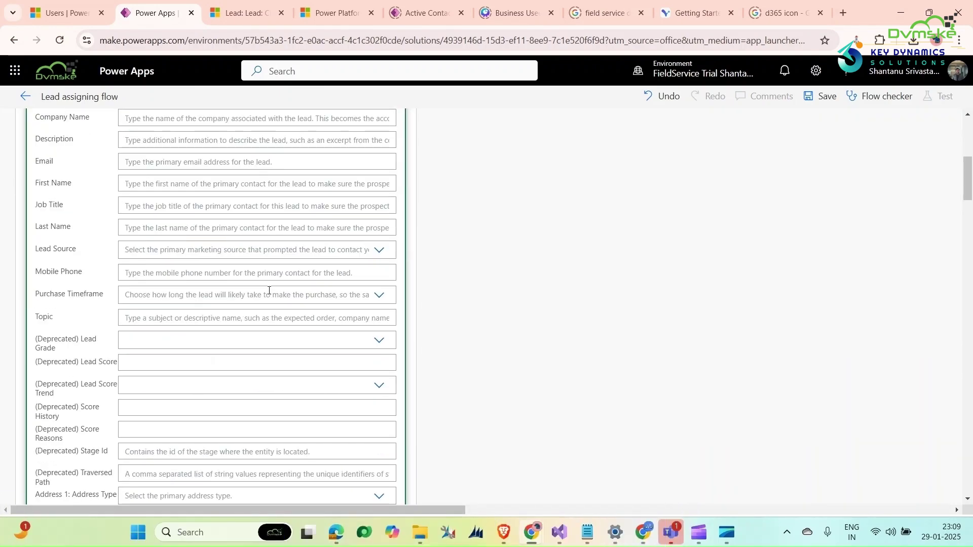
{"action": "scroll", "coordinate": [269, 290], "scroll_direction": "down", "scroll_amount": 20}
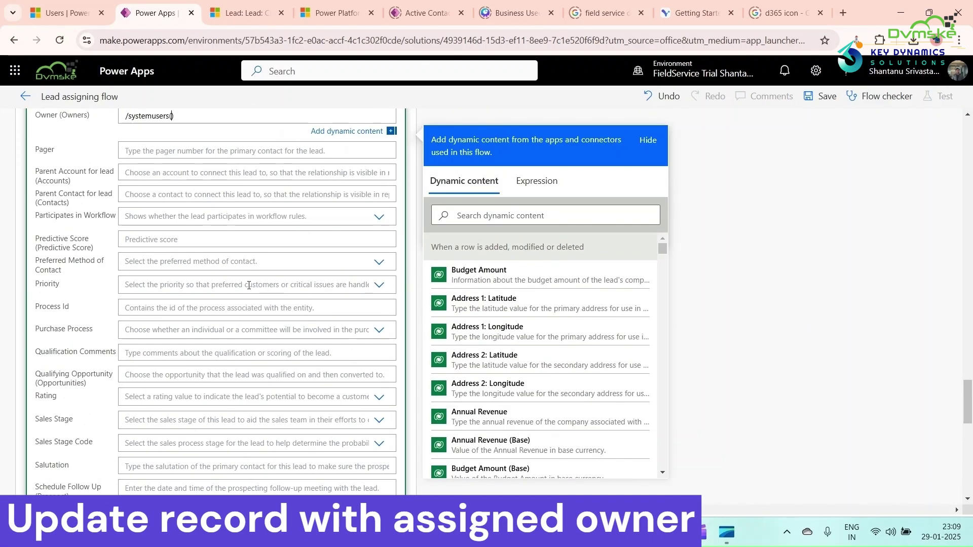
Copy the first user's GUID from line 1 of the user-ID notes in Notepad.
{"action": "mouse_move", "coordinate": [588, 533]}
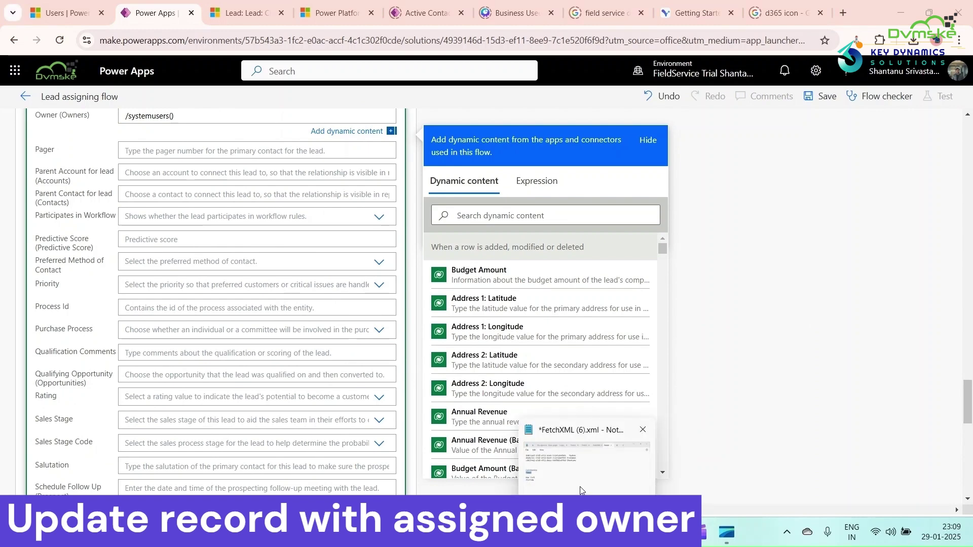
{"action": "left_click", "coordinate": [588, 446]}
{"action": "double_click", "coordinate": [273, 106]}
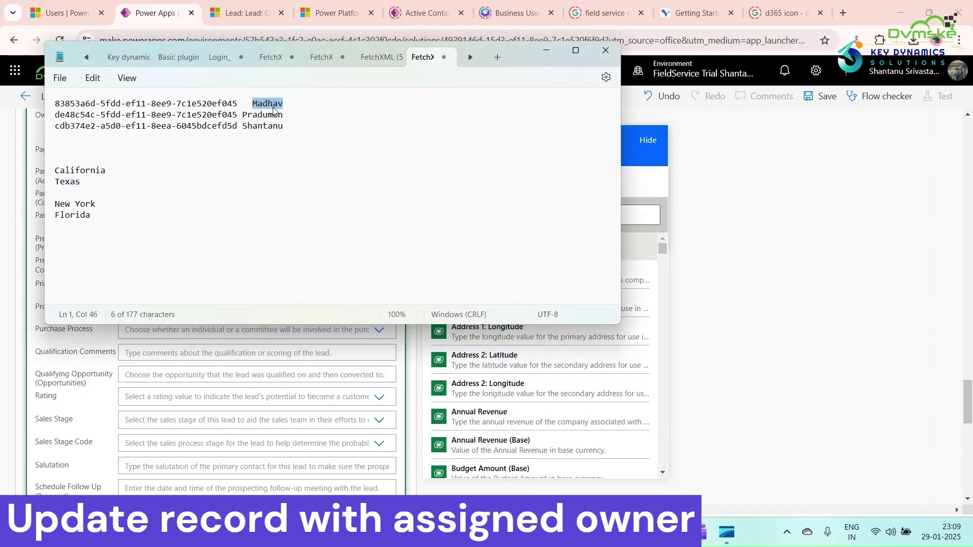
{"action": "left_click_drag", "start_coordinate": [236, 103], "coordinate": [43, 109]}
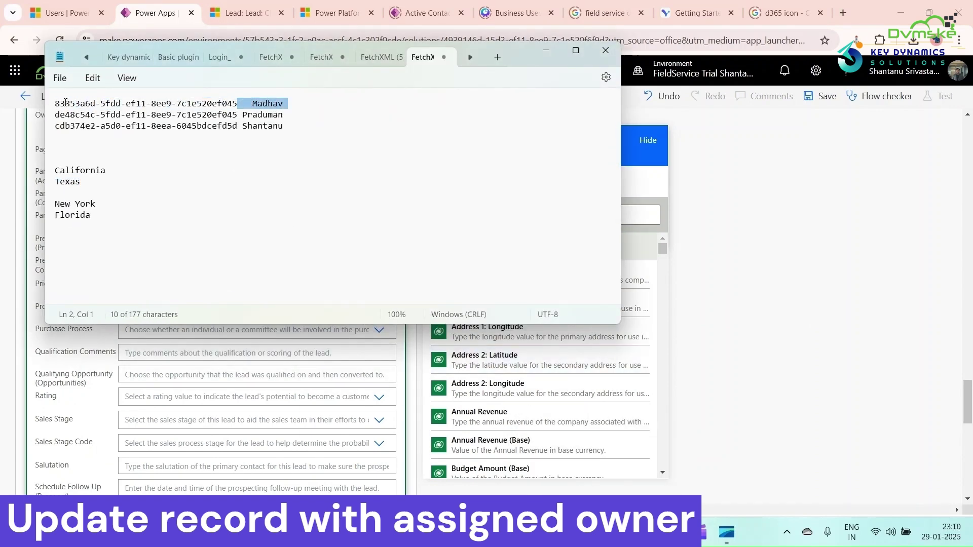
{"action": "double_click", "coordinate": [65, 103]}
{"action": "left_click_drag", "start_coordinate": [235, 103], "coordinate": [54, 105]}
{"action": "key", "text": "ctrl+c"}
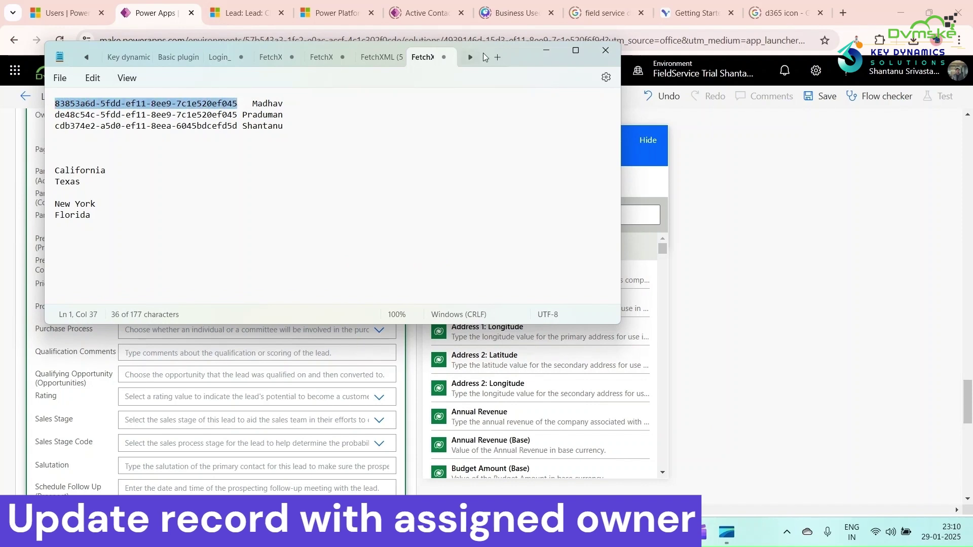
{"action": "left_click", "coordinate": [546, 50]}
Paste the first user's GUID inside the /systemusers() parentheses of the New York Owner field.
{"action": "scroll", "coordinate": [253, 238], "scroll_direction": "down", "scroll_amount": 10}
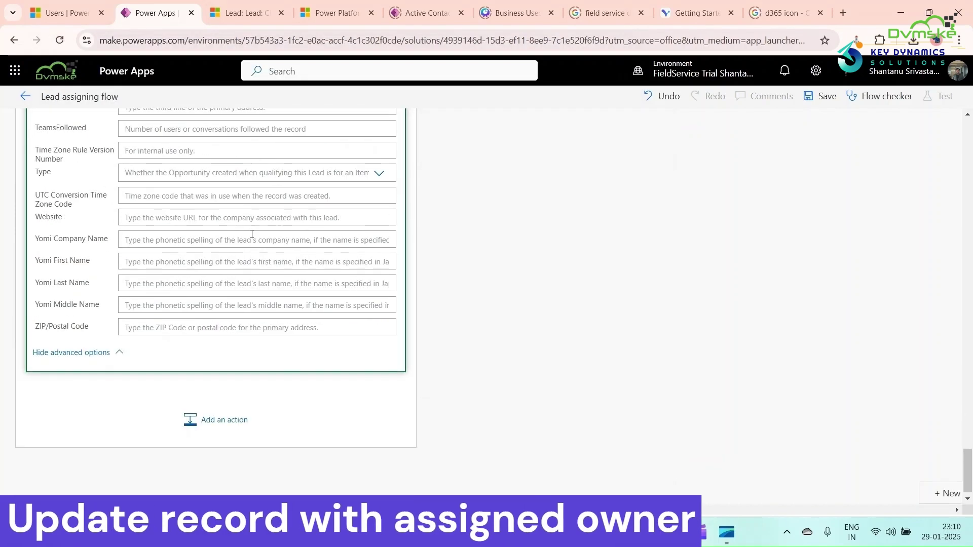
{"action": "scroll", "coordinate": [251, 238], "scroll_direction": "up", "scroll_amount": 5}
{"action": "scroll", "coordinate": [250, 238], "scroll_direction": "up", "scroll_amount": 7}
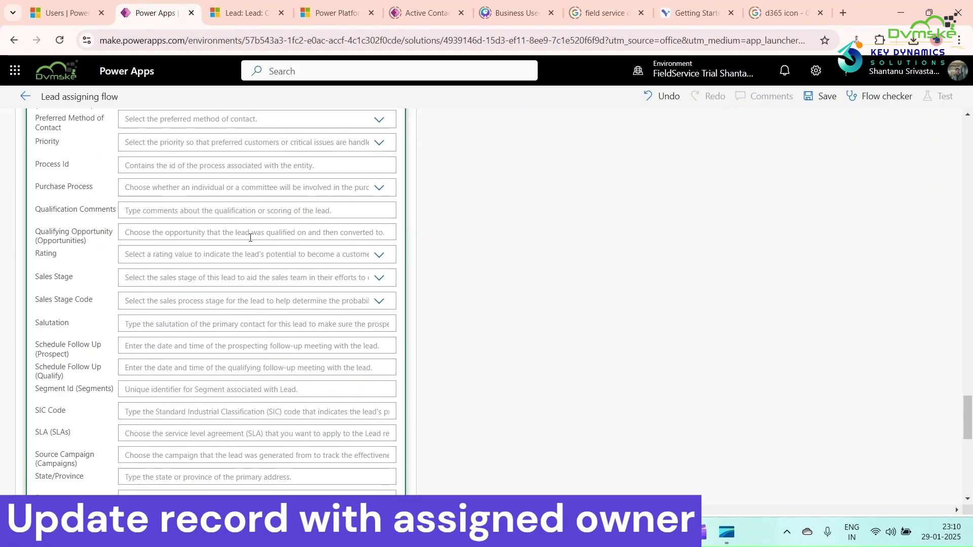
{"action": "key", "text": "ctrl+v"}
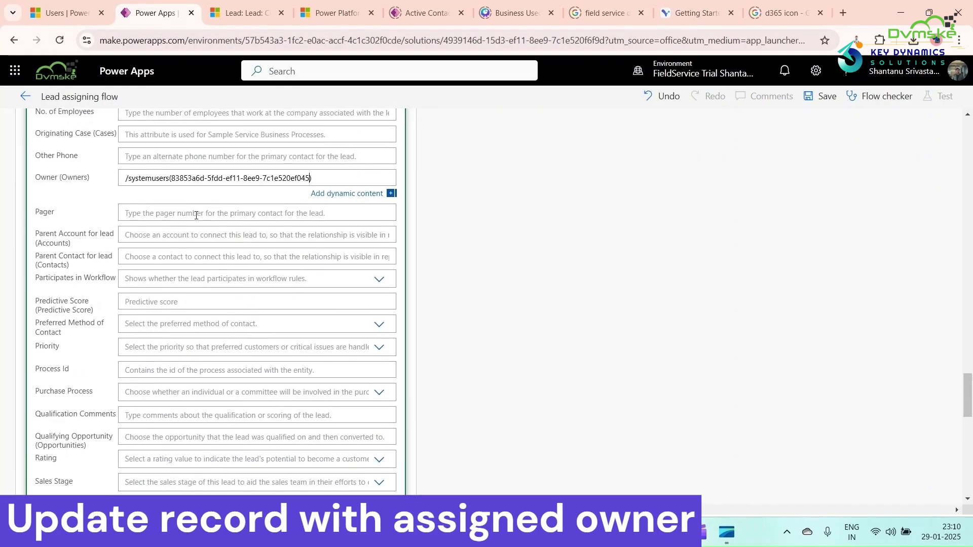
{"action": "left_click", "coordinate": [475, 230]}
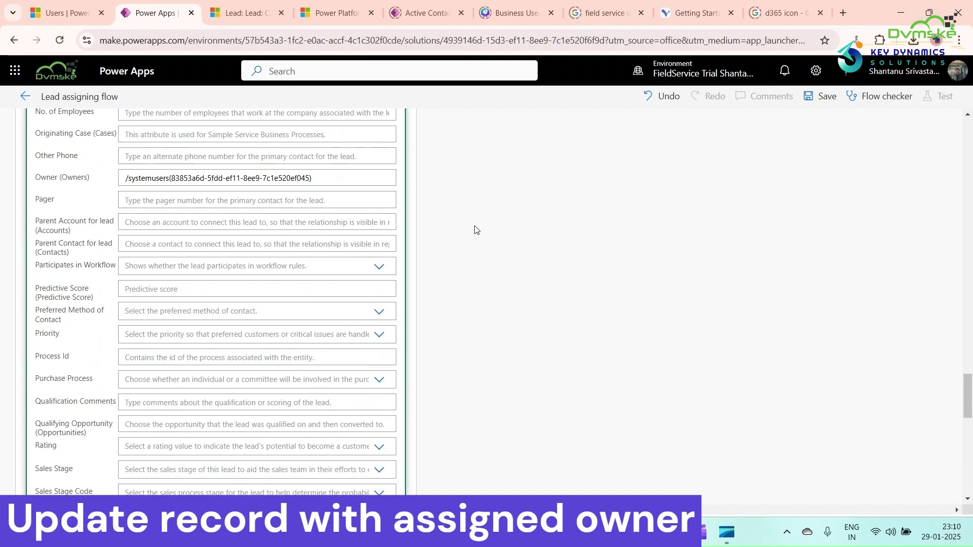
{"action": "scroll", "coordinate": [507, 197], "scroll_direction": "up", "scroll_amount": 20}
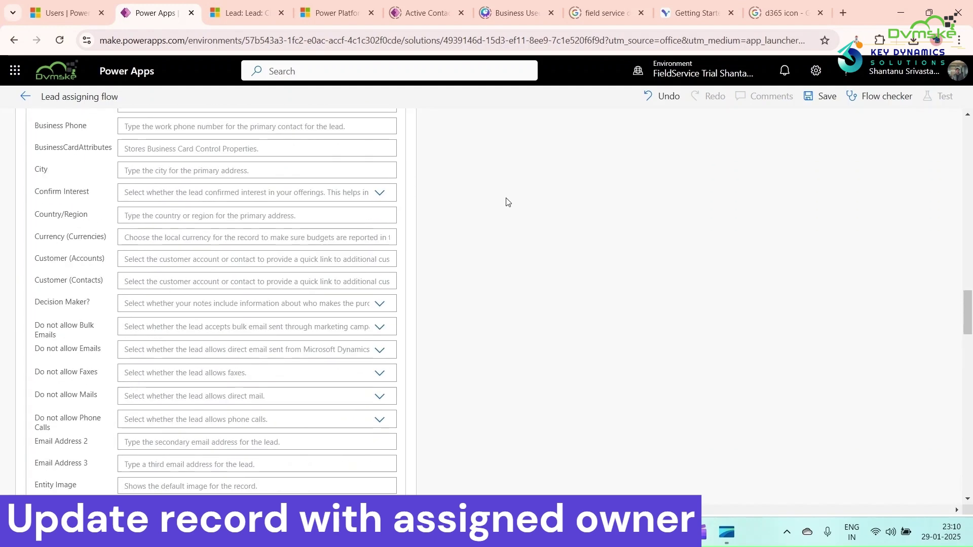
{"action": "scroll", "coordinate": [507, 203], "scroll_direction": "up", "scroll_amount": 15}
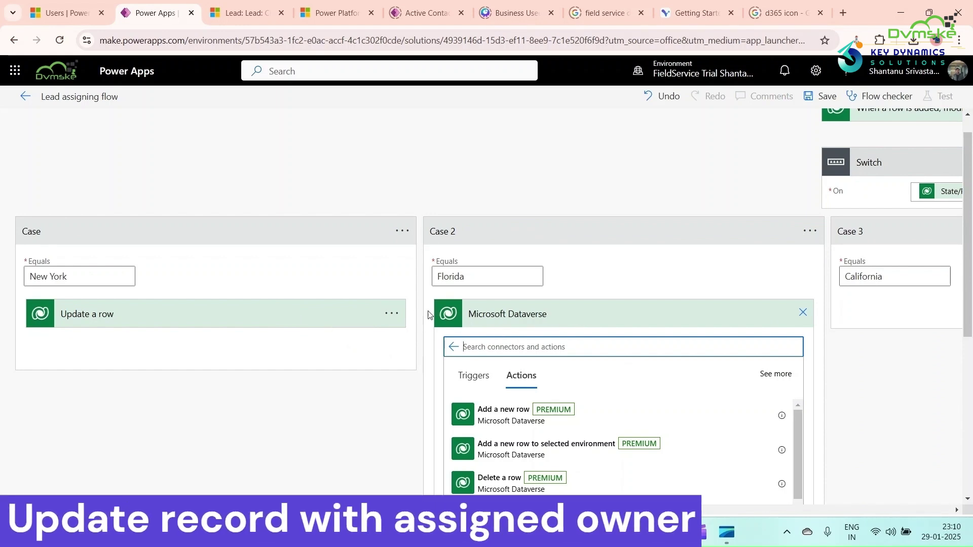
Rename the New York Update a row step with an assign-to-user title.
{"action": "left_click", "coordinate": [391, 314]}
{"action": "left_click", "coordinate": [456, 273]}
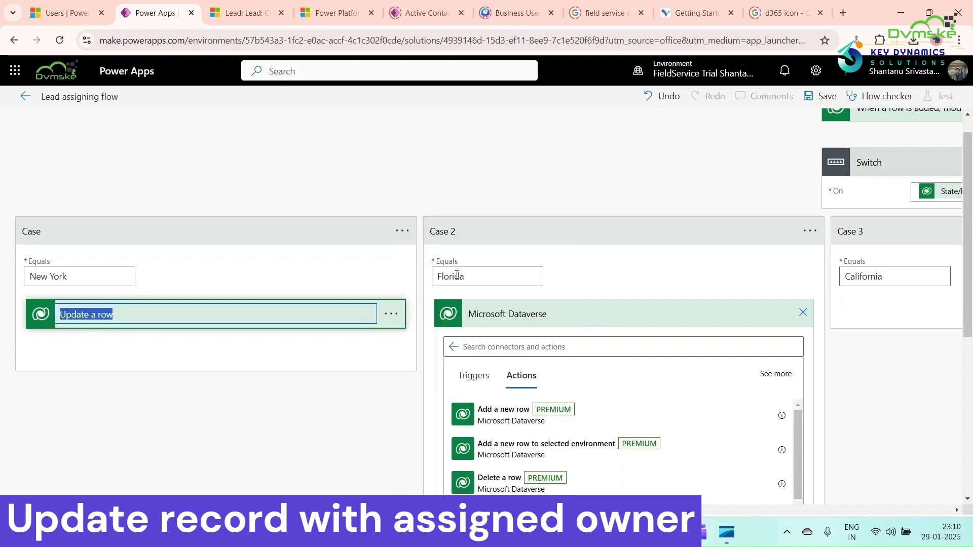
{"action": "key", "text": "BackSpace"}
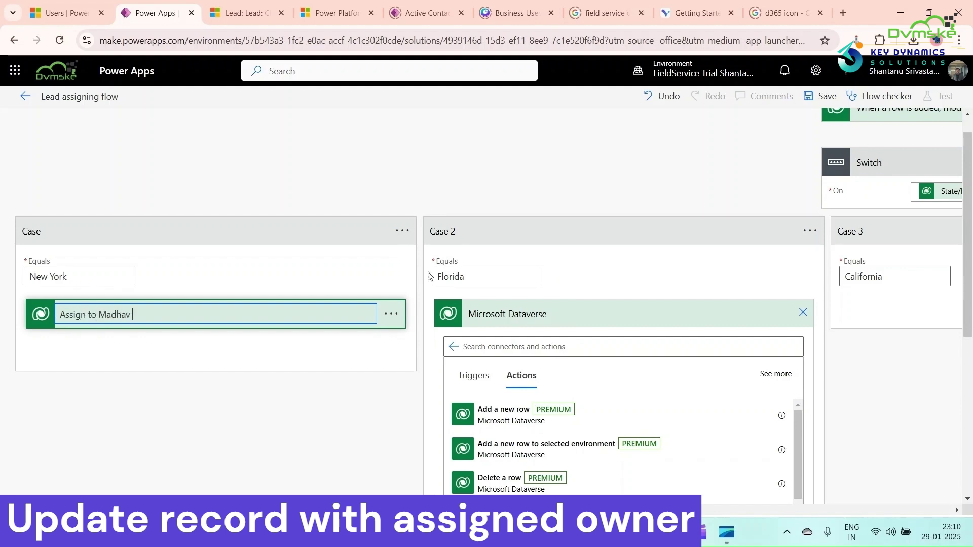
{"action": "left_click", "coordinate": [249, 404]}
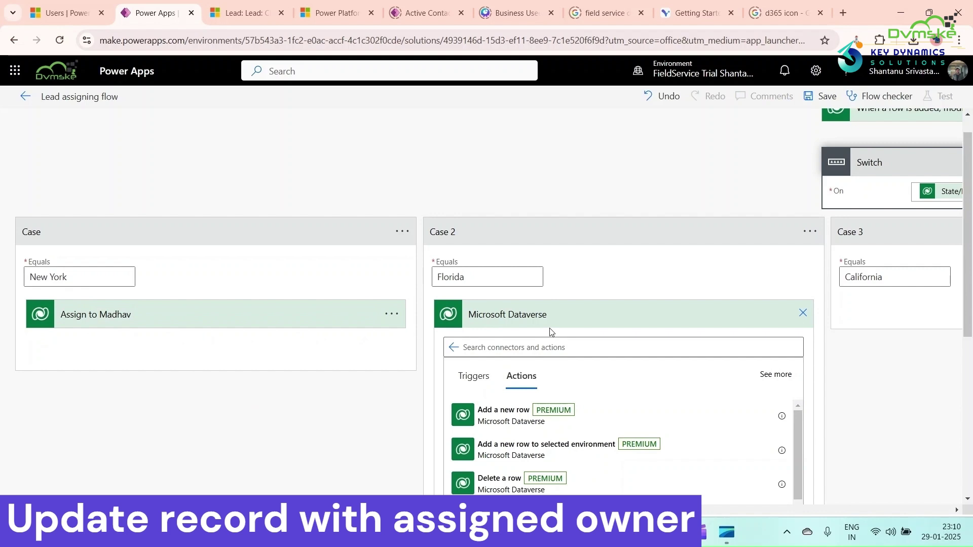
Add a Dataverse Update a row action to the Florida case.
{"action": "scroll", "coordinate": [588, 271], "scroll_direction": "down", "scroll_amount": 1}
{"action": "scroll", "coordinate": [583, 365], "scroll_direction": "down", "scroll_amount": 6}
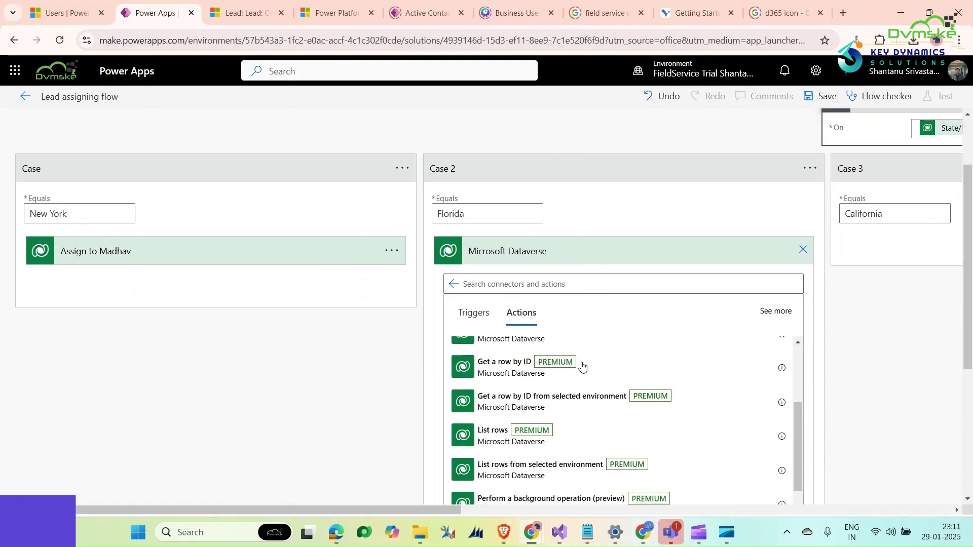
{"action": "scroll", "coordinate": [564, 402], "scroll_direction": "down", "scroll_amount": 6}
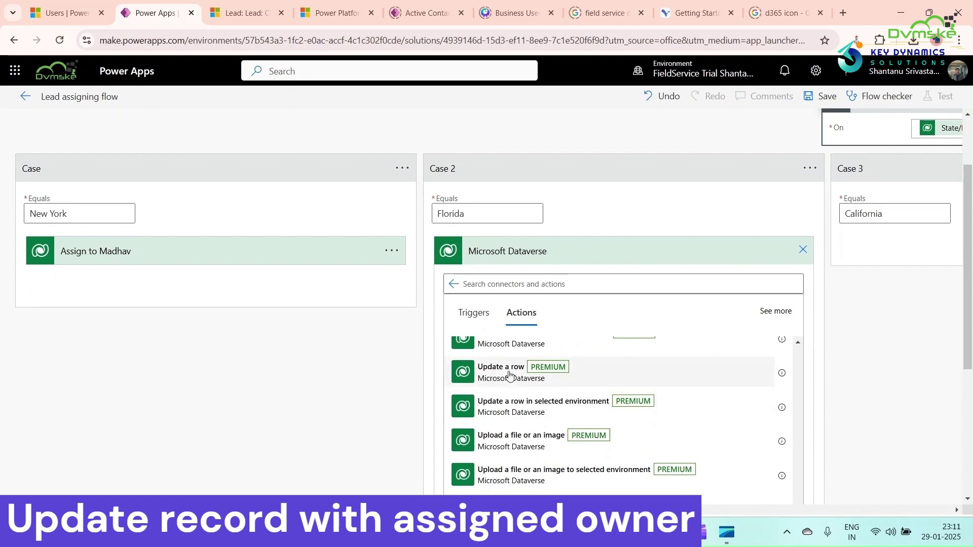
{"action": "left_click", "coordinate": [509, 372]}
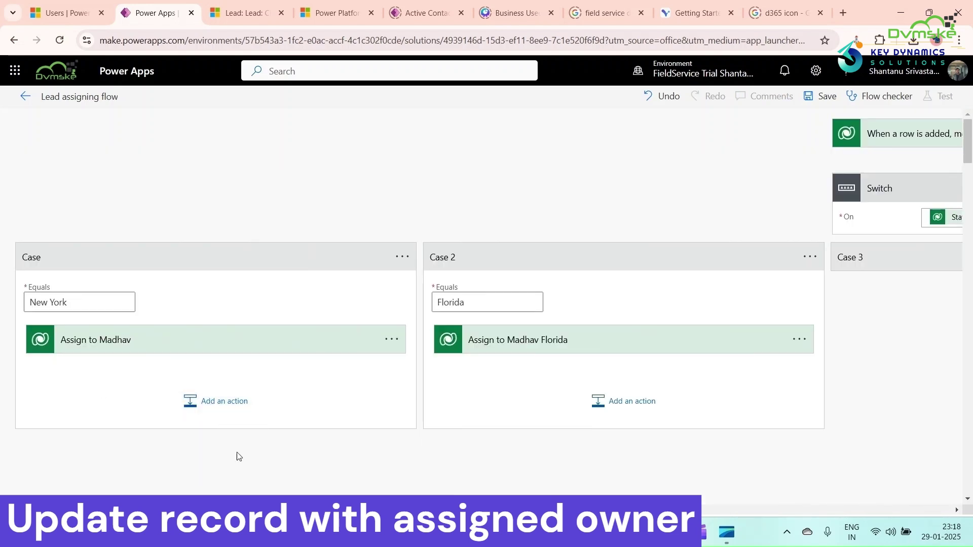
Review the Switch cases and save the Lead assigning flow.
{"action": "scroll", "coordinate": [415, 293], "scroll_direction": "right", "scroll_amount": 10}
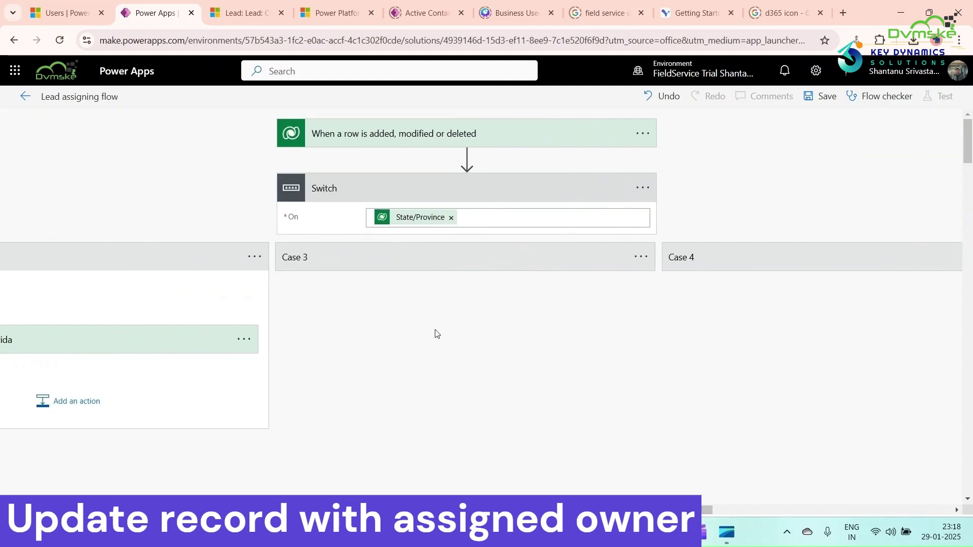
{"action": "scroll", "coordinate": [513, 364], "scroll_direction": "right", "scroll_amount": 5}
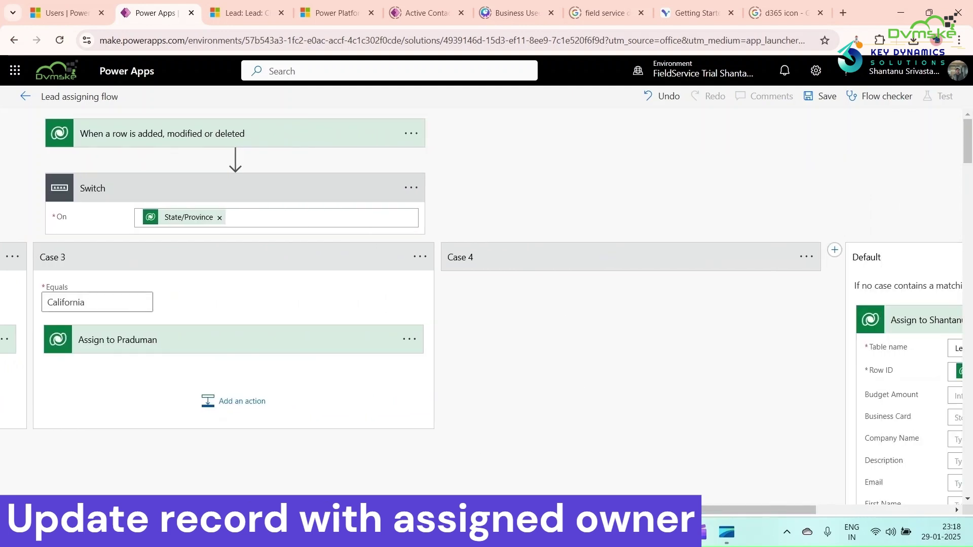
{"action": "scroll", "coordinate": [747, 515], "scroll_direction": "right", "scroll_amount": 6}
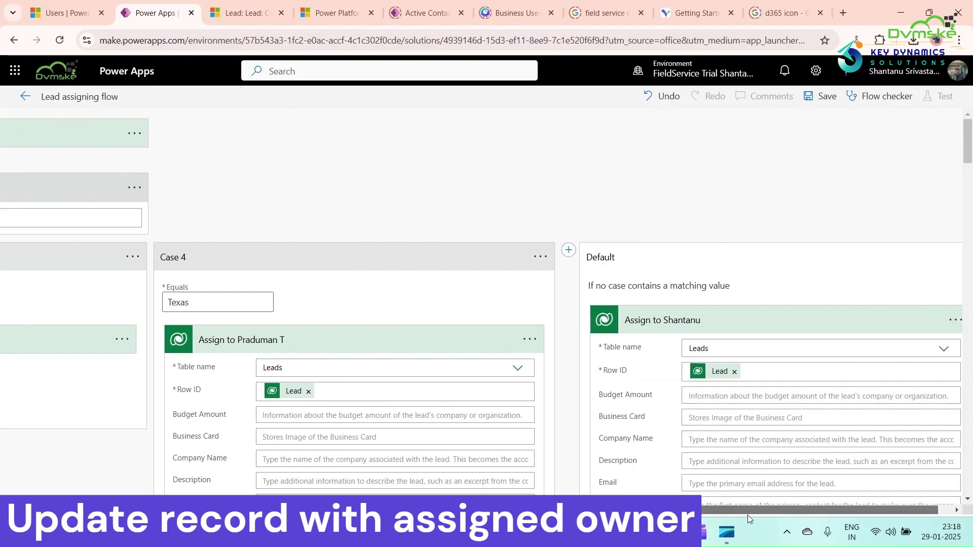
{"action": "scroll", "coordinate": [831, 418], "scroll_direction": "down", "scroll_amount": 20}
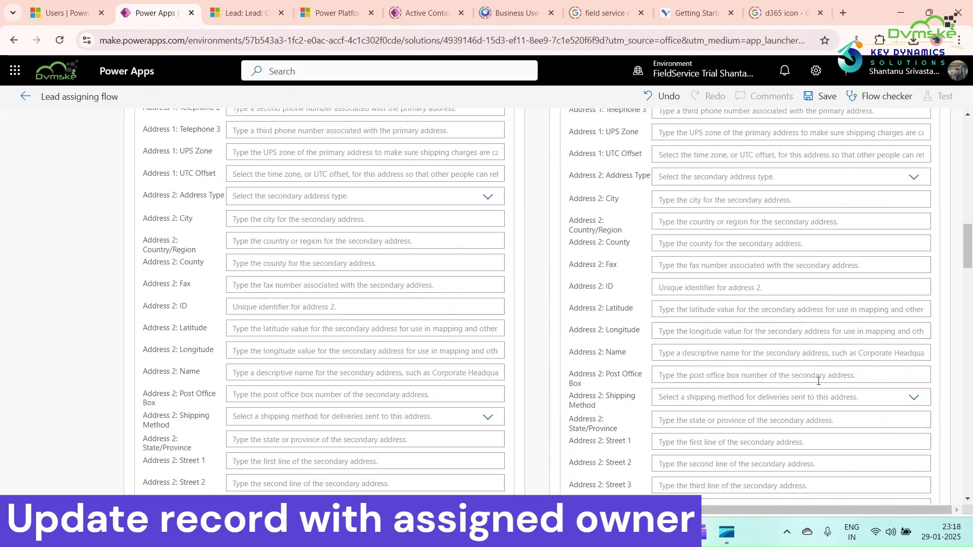
{"action": "scroll", "coordinate": [818, 382], "scroll_direction": "down", "scroll_amount": 10}
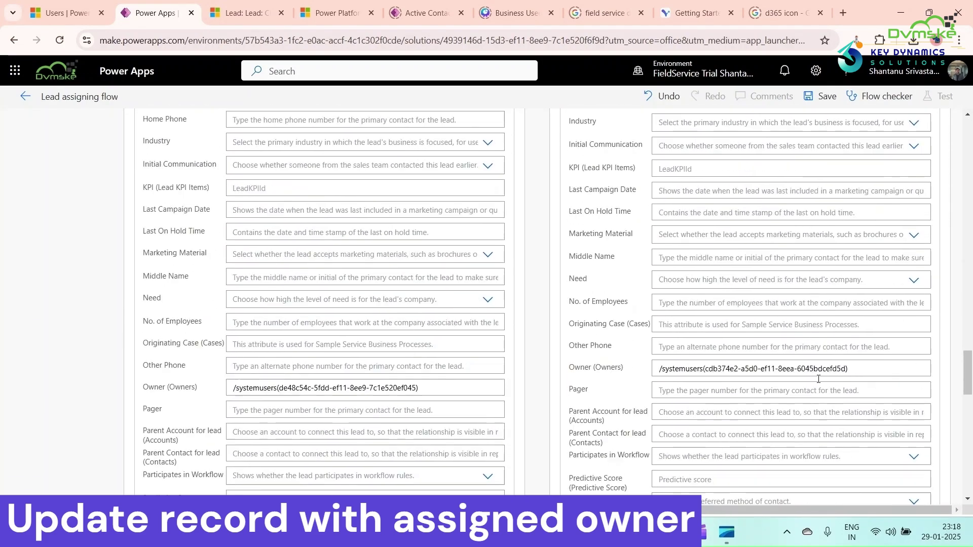
{"action": "left_click", "coordinate": [826, 94]}
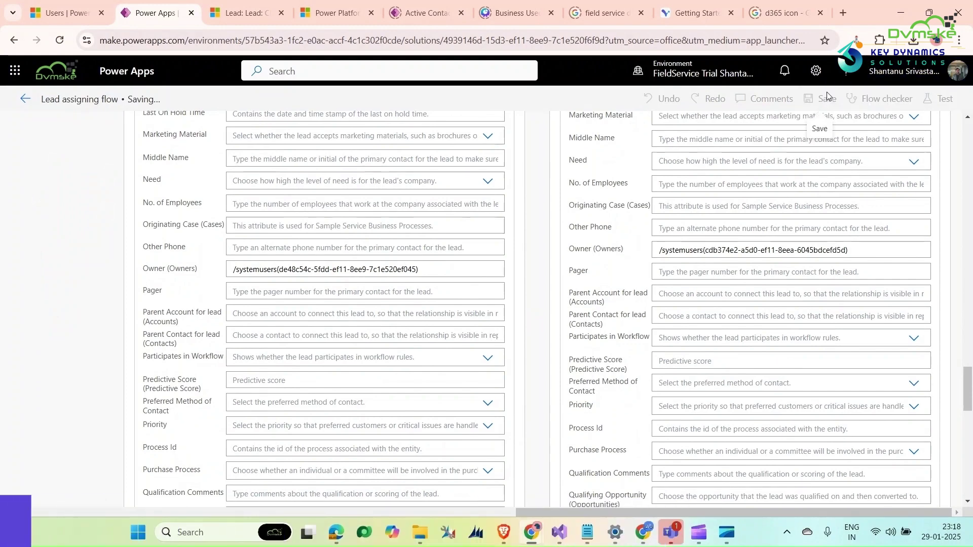
Start a manual test of the flow that waits for a lead change.
{"action": "left_click", "coordinate": [944, 99]}
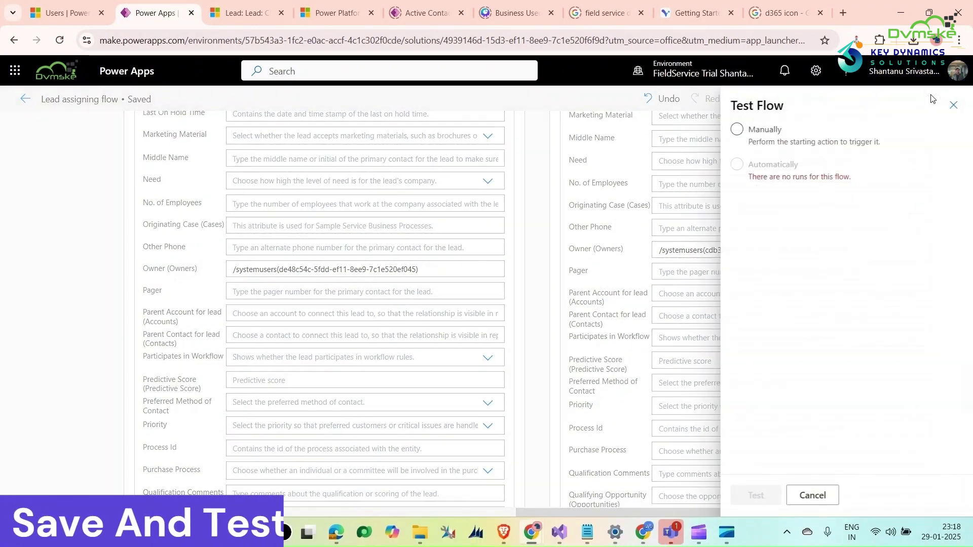
{"action": "left_click", "coordinate": [736, 131]}
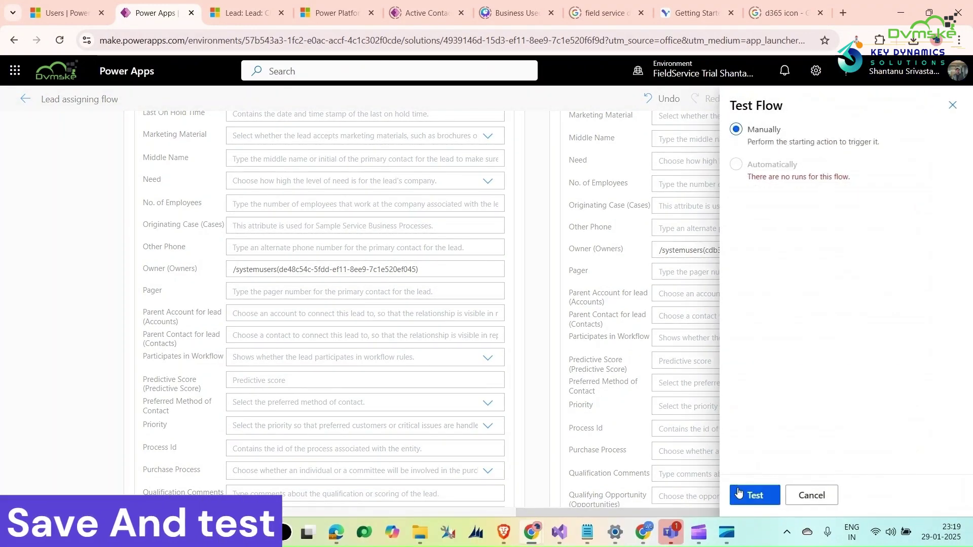
{"action": "left_click", "coordinate": [755, 495]}
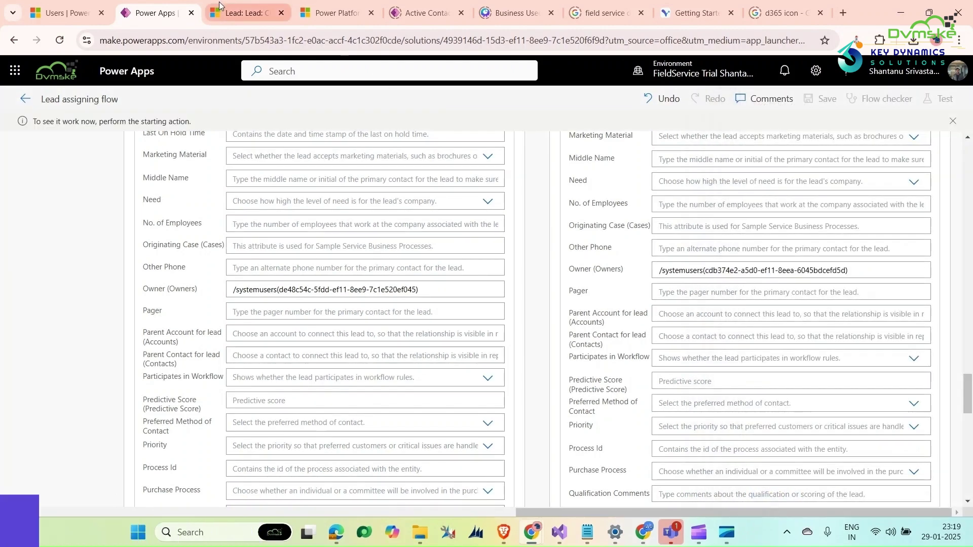
{"action": "left_click", "coordinate": [245, 13]}
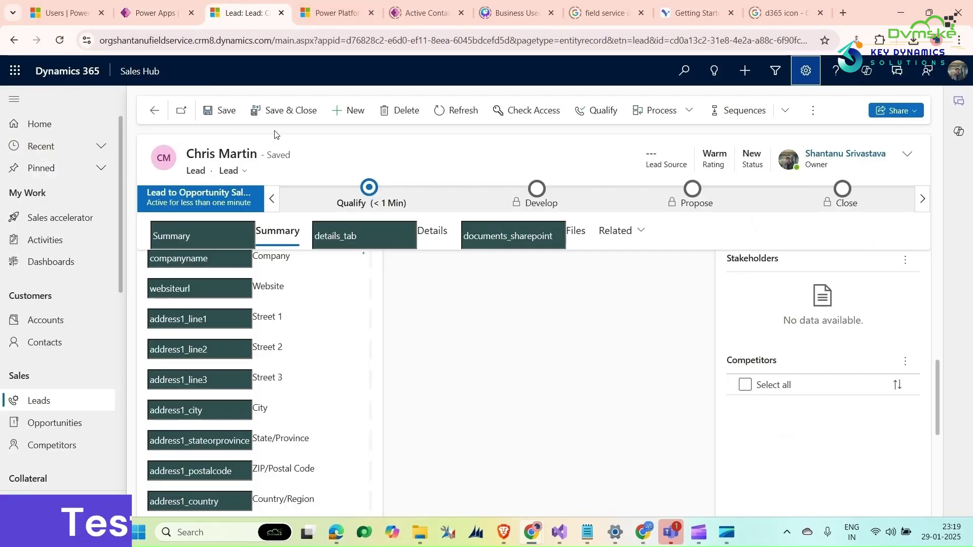
Create a new lead with a security-camera topic and the contact's first and last name.
{"action": "left_click", "coordinate": [336, 112]}
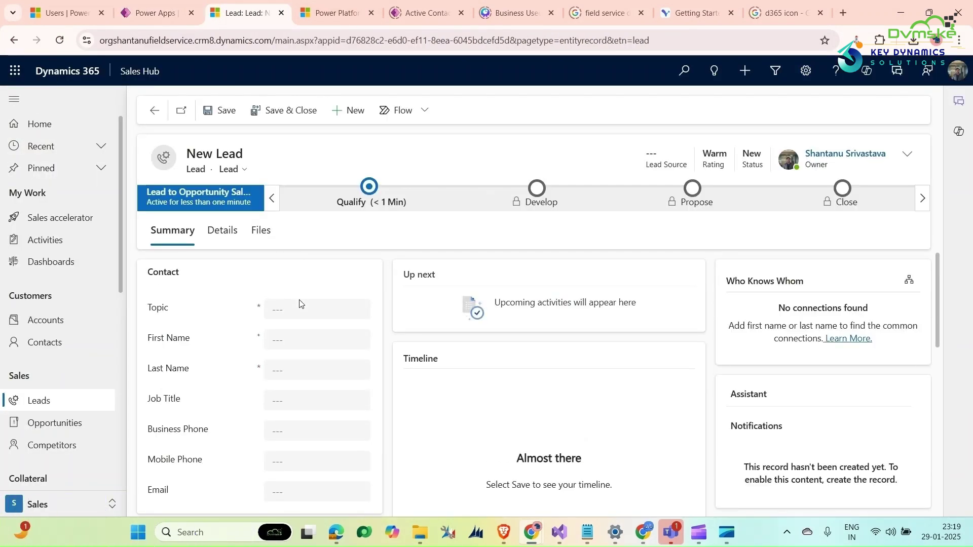
{"action": "left_click", "coordinate": [300, 306]}
{"action": "type", "text": "Ronald"}
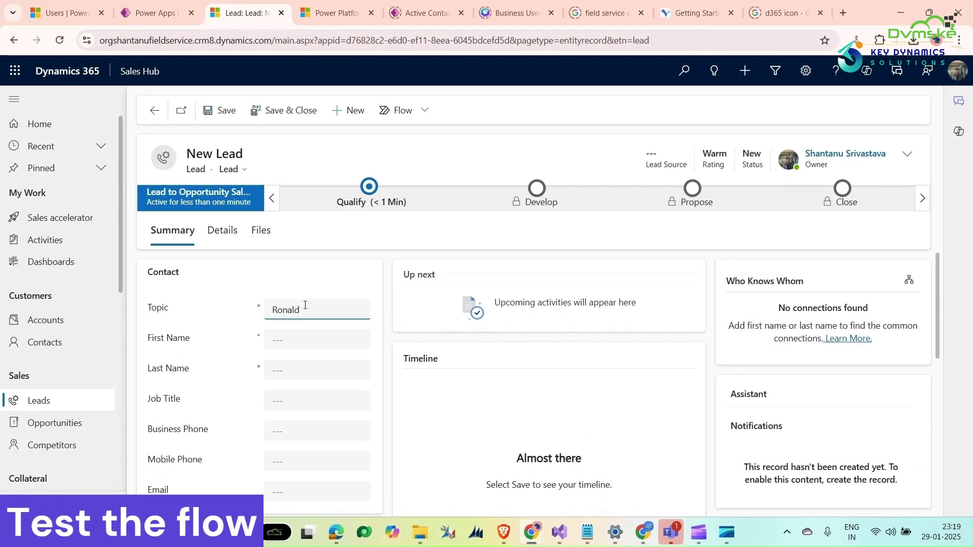
{"action": "type", "text": " Security camera"}
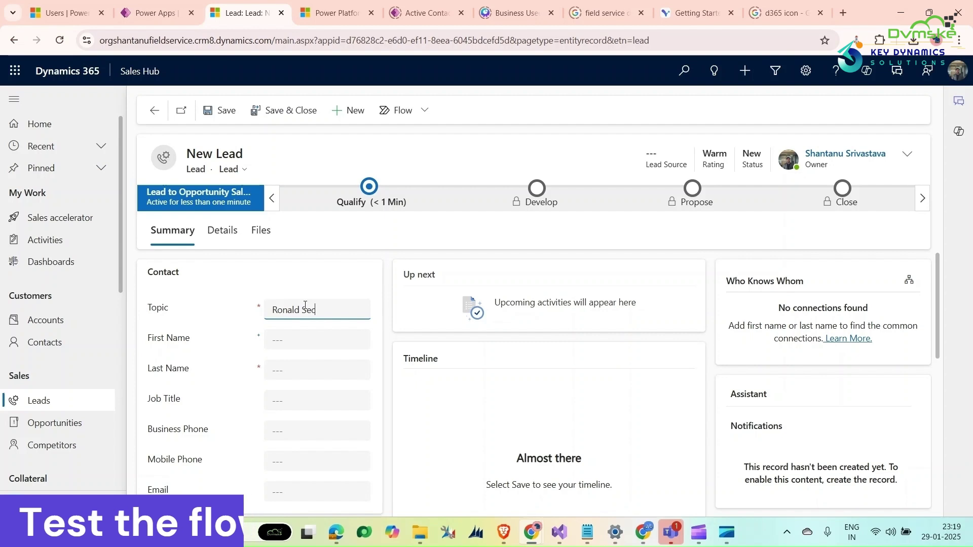
{"action": "left_click", "coordinate": [280, 343]}
{"action": "type", "text": "Ralp"}
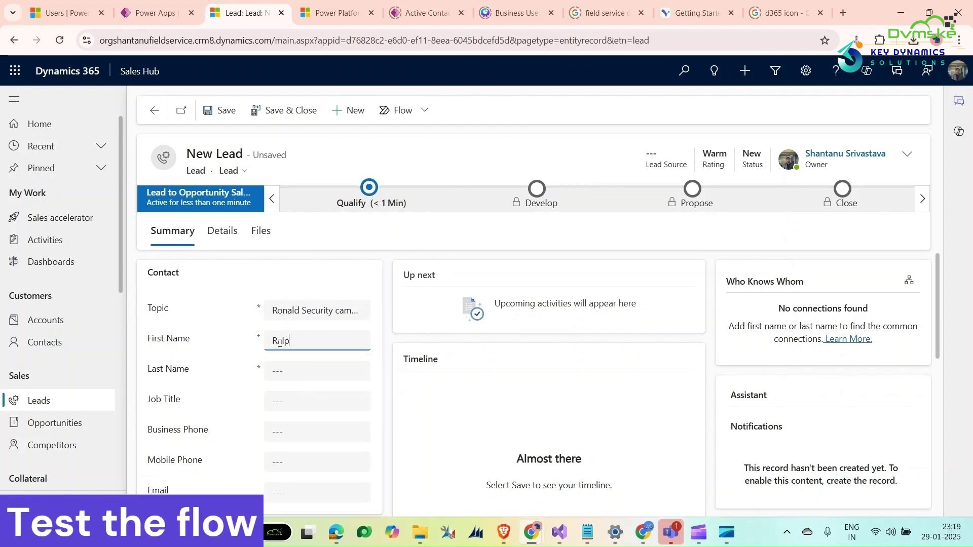
{"action": "type", "text": "h"}
{"action": "left_click", "coordinate": [283, 374]}
{"action": "type", "text": "Mrs"}
Set State/Province to Florida, save the lead, and refresh to check its reassigned owner.
{"action": "scroll", "coordinate": [305, 365], "scroll_direction": "down", "scroll_amount": 7}
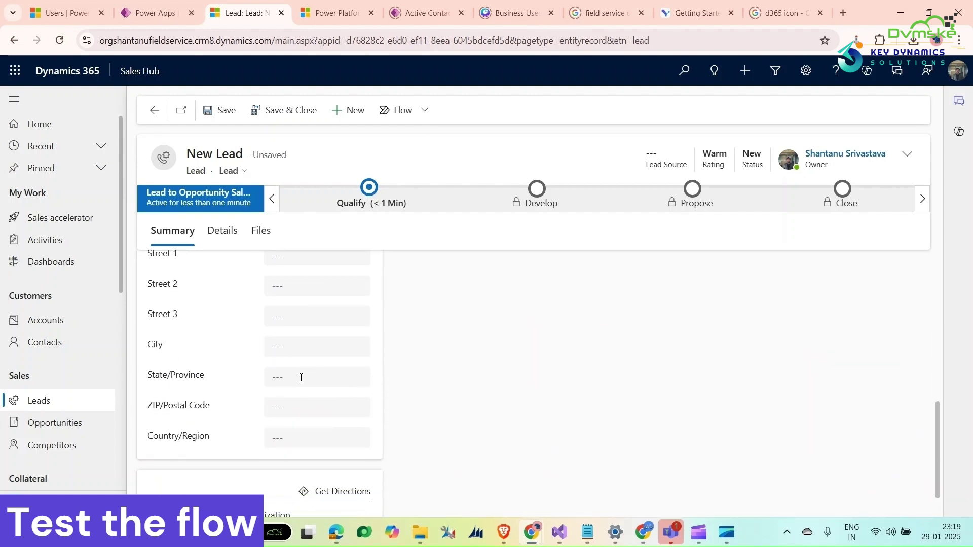
{"action": "left_click", "coordinate": [302, 377]}
{"action": "type", "text": "Florida"}
{"action": "left_click", "coordinate": [222, 115]}
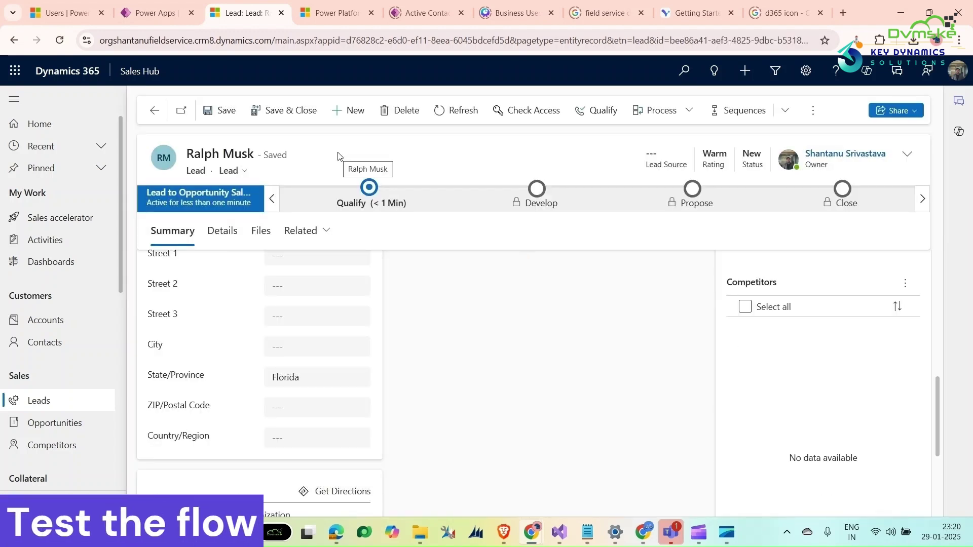
{"action": "left_click", "coordinate": [471, 116]}
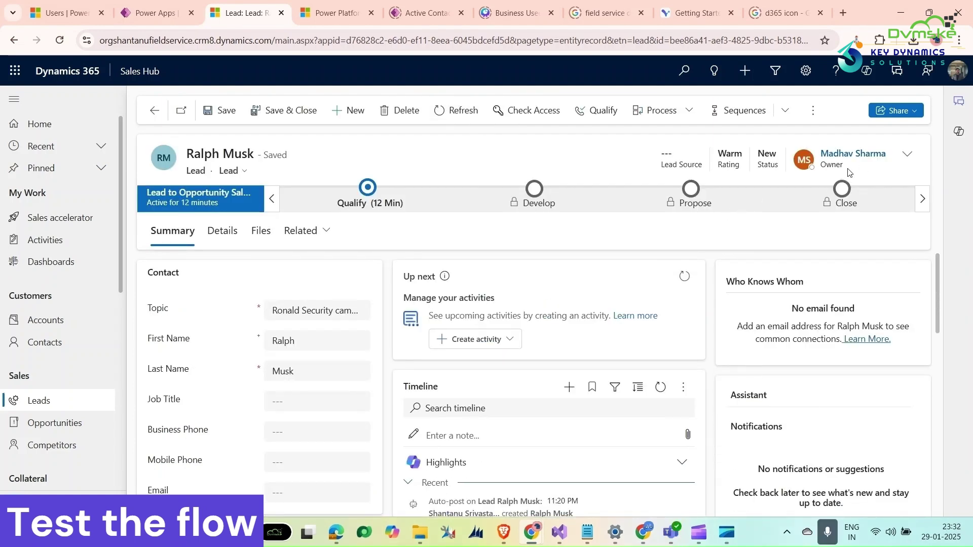
Open the existing 50 Samsung Galaxy lead, clear its city and change State/Province to Texas.
{"action": "left_click", "coordinate": [155, 110]}
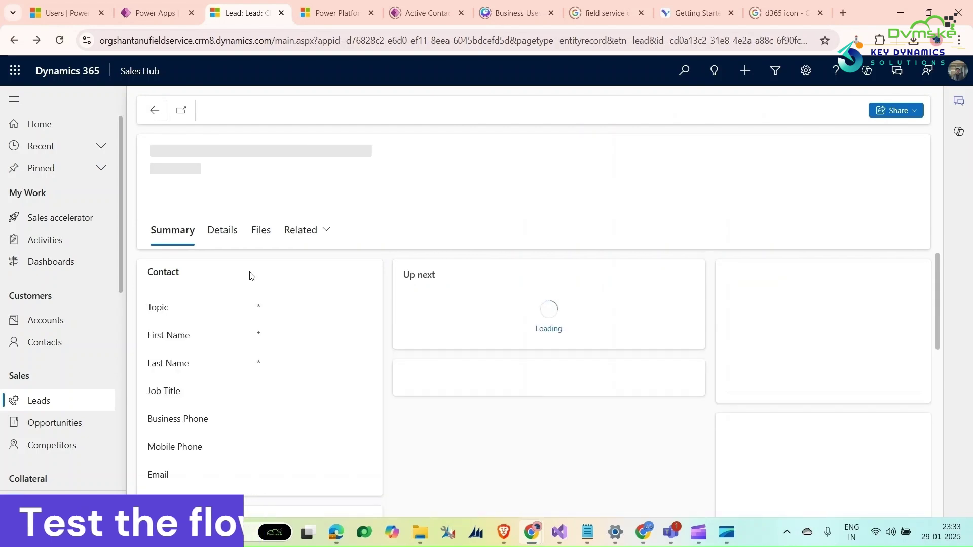
{"action": "left_click", "coordinate": [155, 110]}
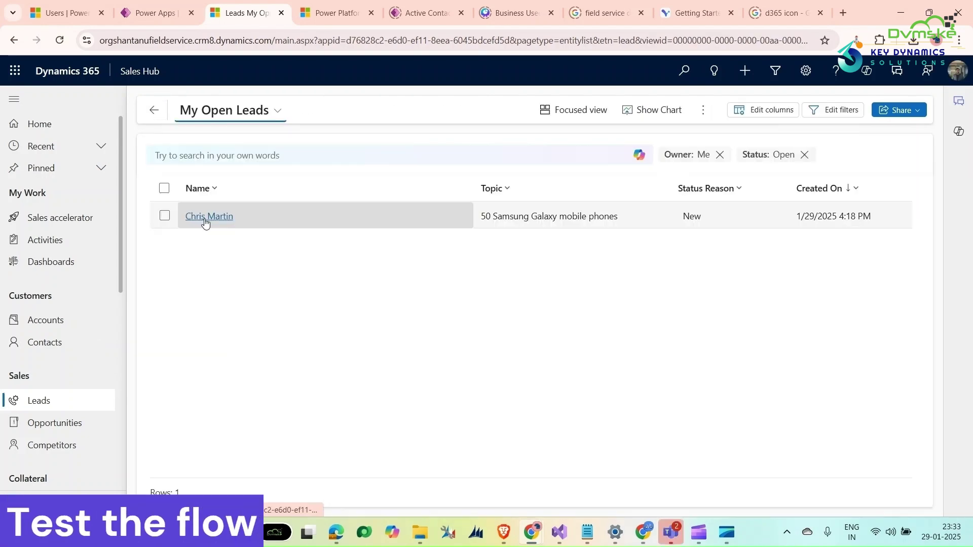
{"action": "left_click", "coordinate": [204, 217]}
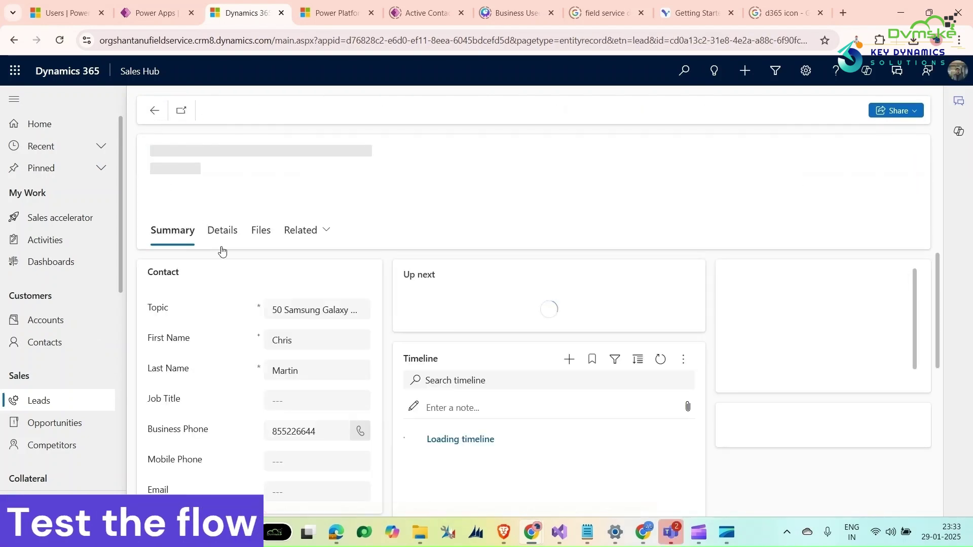
{"action": "scroll", "coordinate": [261, 310], "scroll_direction": "down", "scroll_amount": 5}
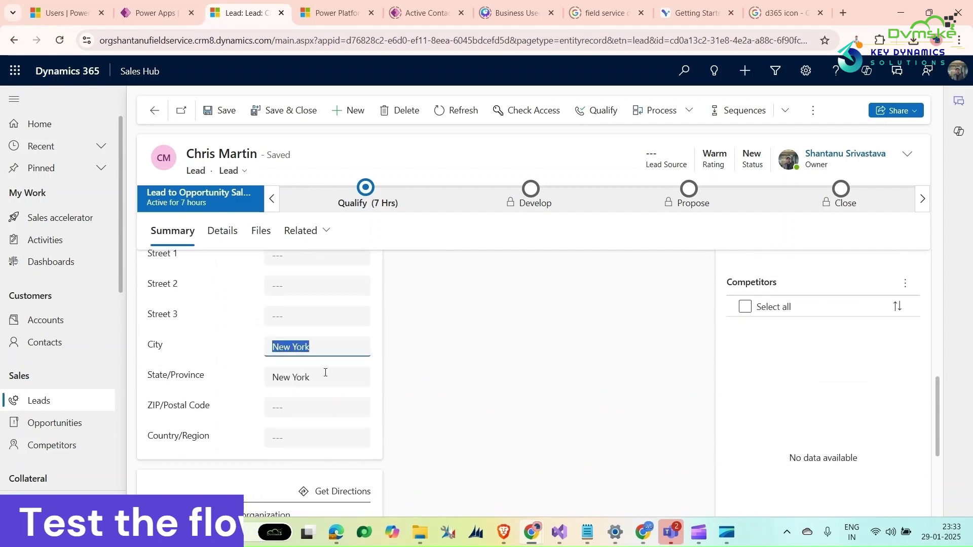
{"action": "key", "text": "BackSpace"}
{"action": "left_click_drag", "start_coordinate": [330, 377], "coordinate": [263, 387]}
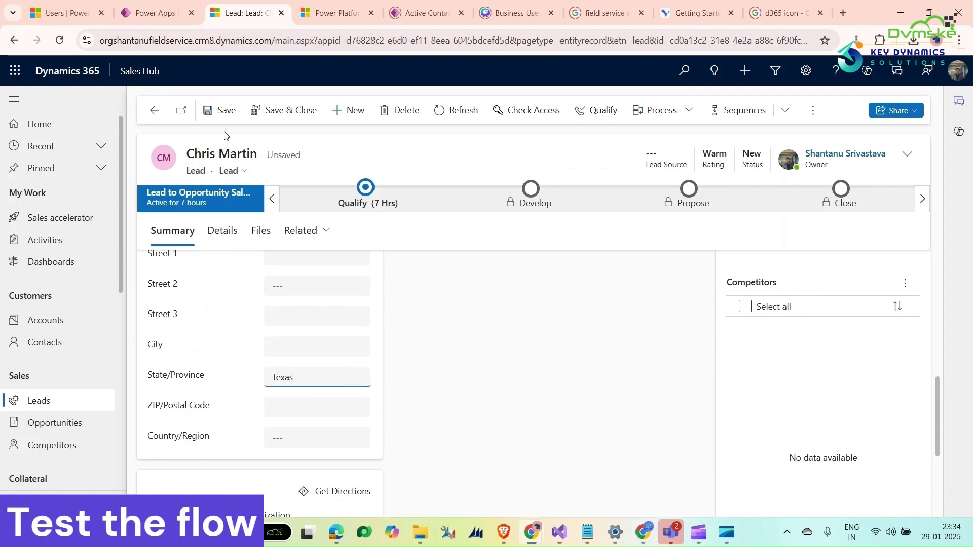
Save the lead and refresh to confirm its owner was reassigned.
{"action": "left_click", "coordinate": [224, 117]}
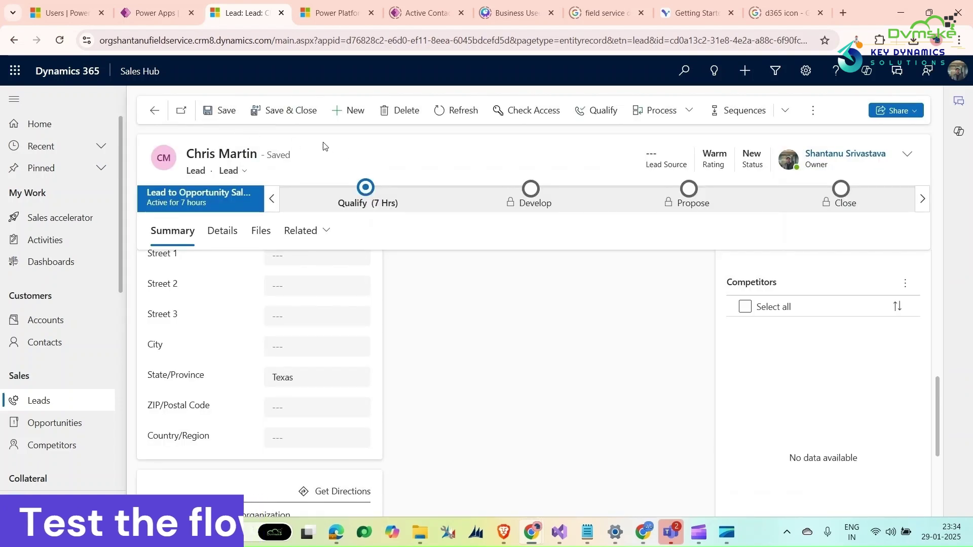
{"action": "left_click", "coordinate": [446, 110]}
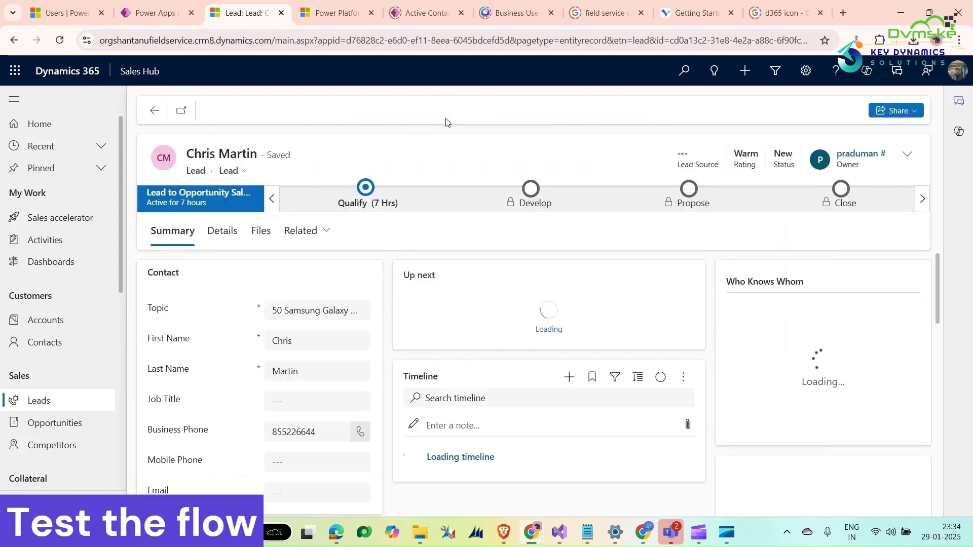
{"action": "left_click", "coordinate": [446, 122]}
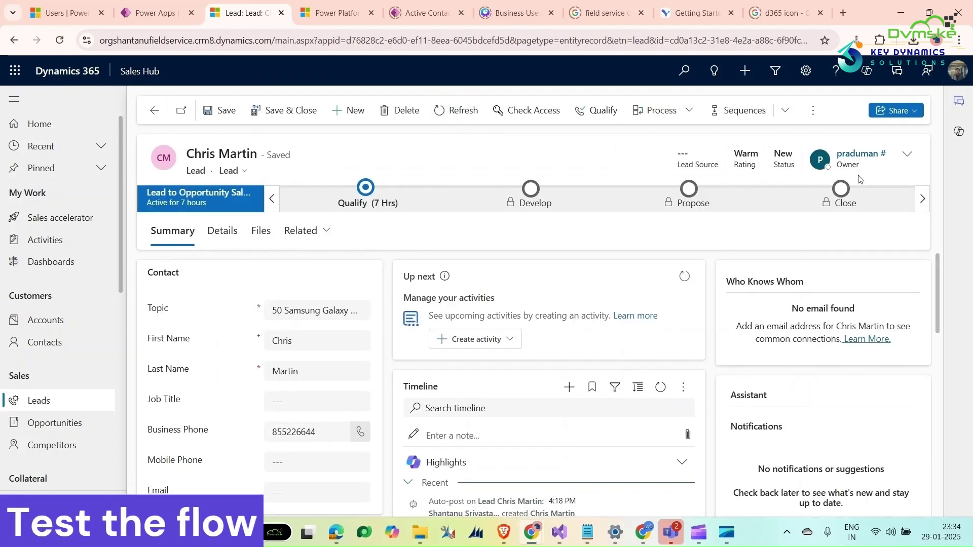
{"action": "scroll", "coordinate": [394, 246], "scroll_direction": "down", "scroll_amount": 1}
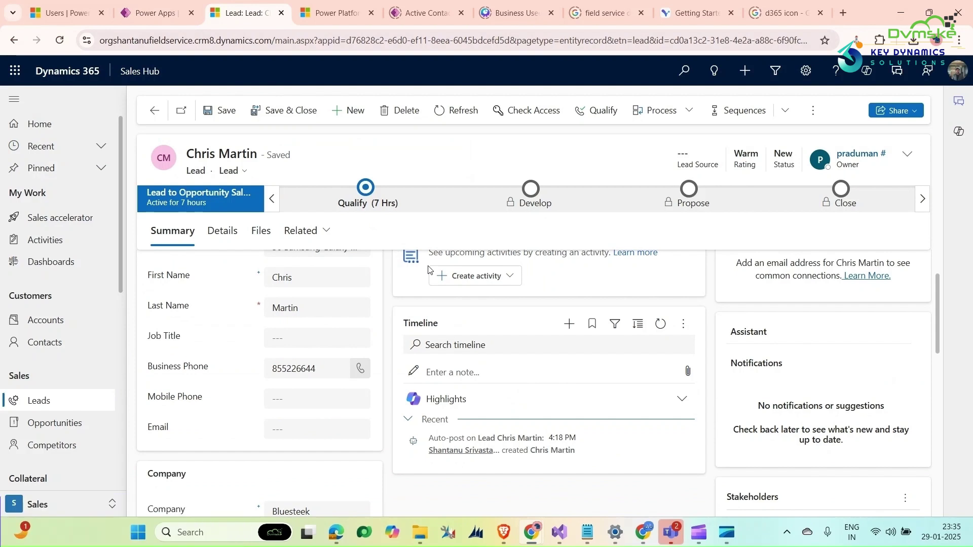